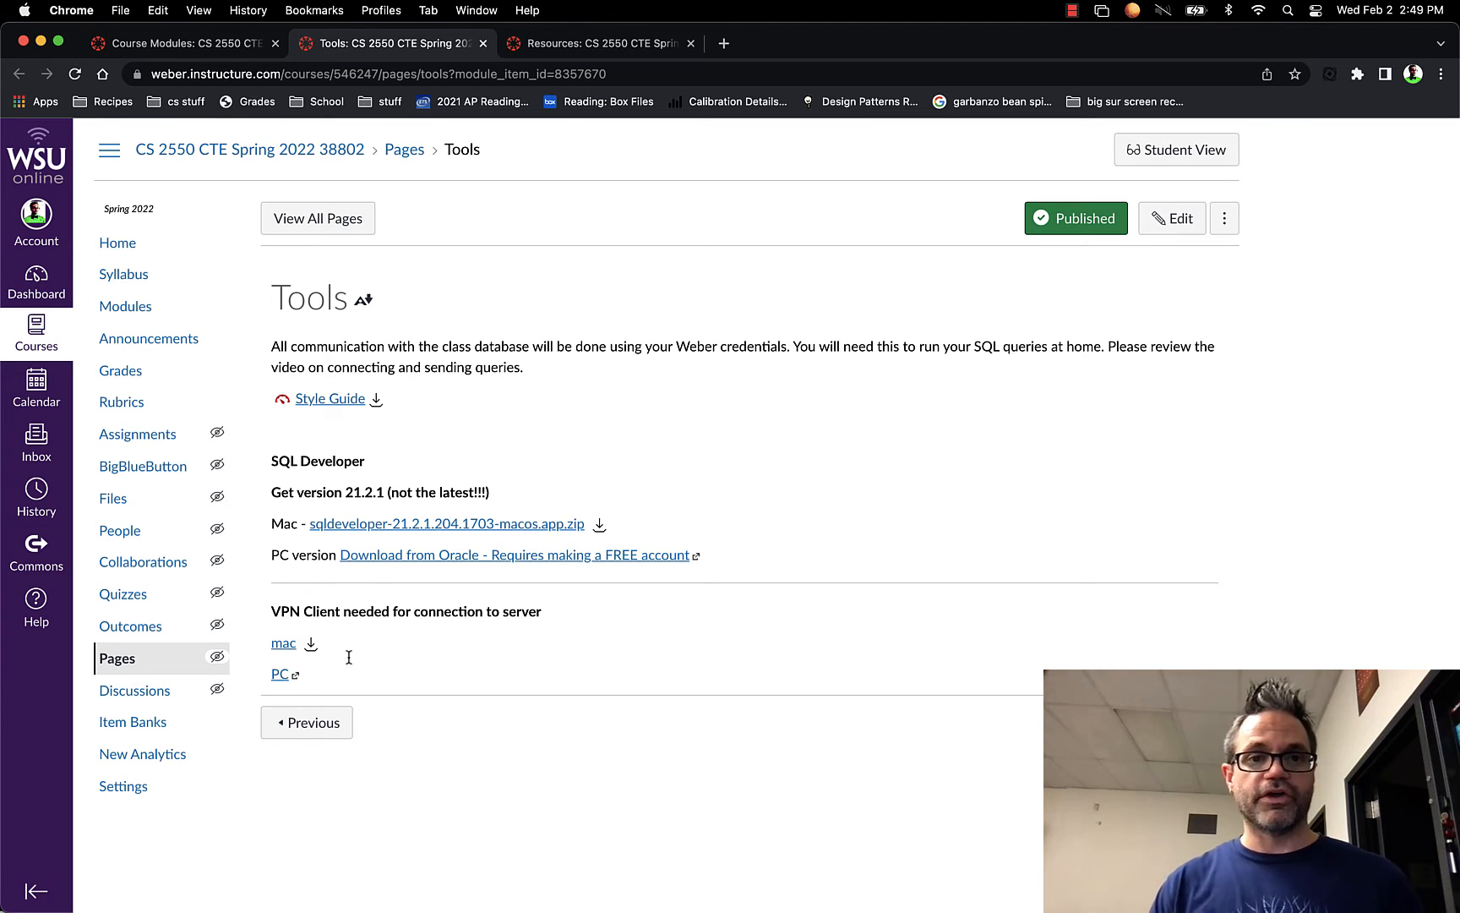
# Show the Canvas Resources page with the Manga Guide chapters, notes, Q and A's and ER Diagrams links
pyautogui.click(605, 47)
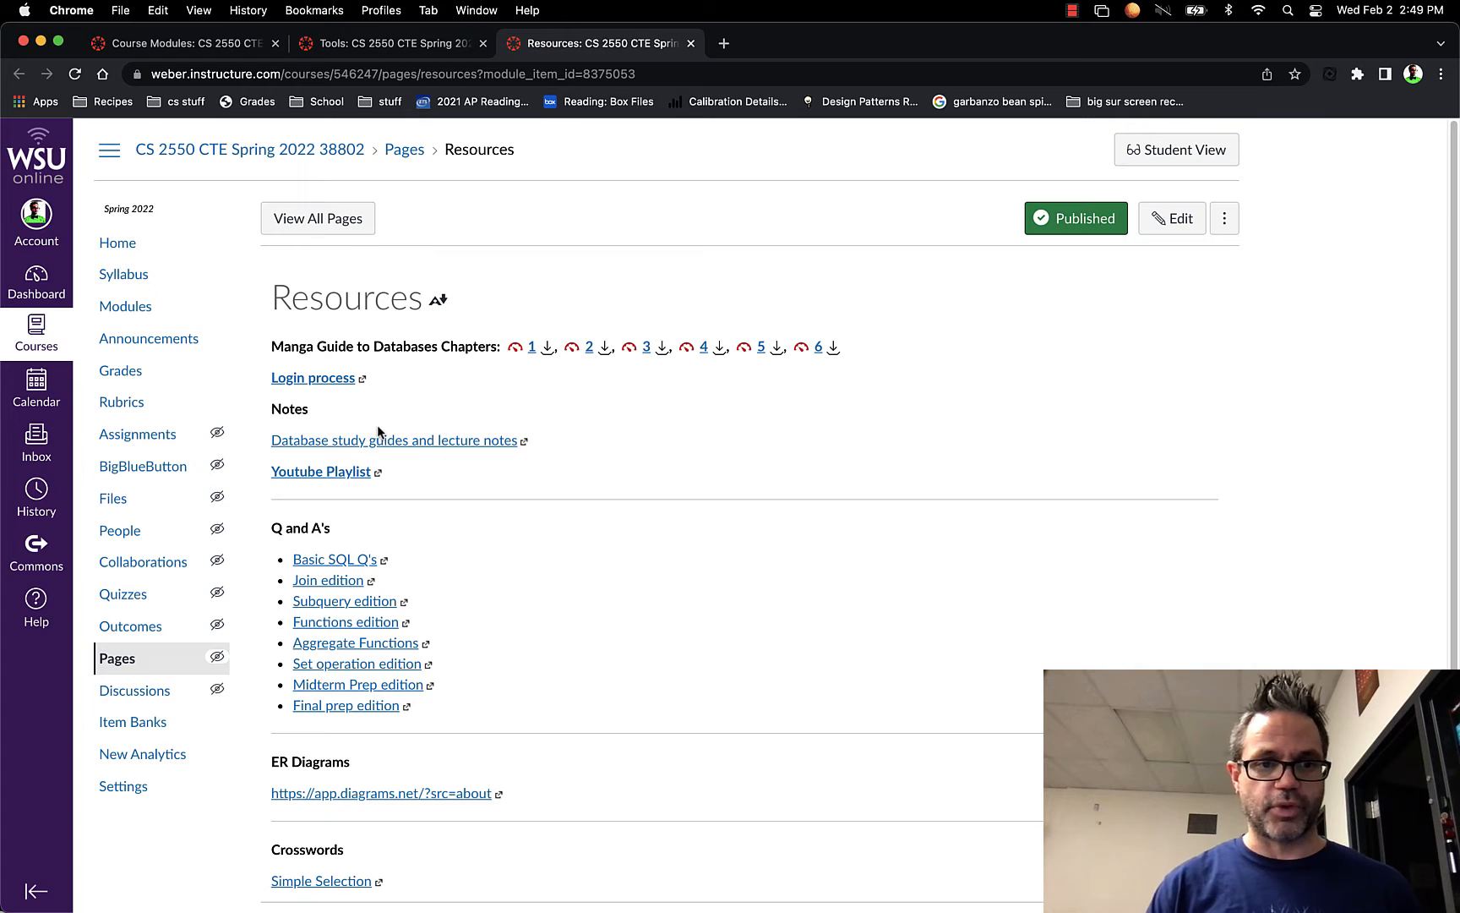
# Open the Login process link's 'Database access process' Google Doc in a new tab, then return to Tools
pyautogui.rightClick(319, 381)
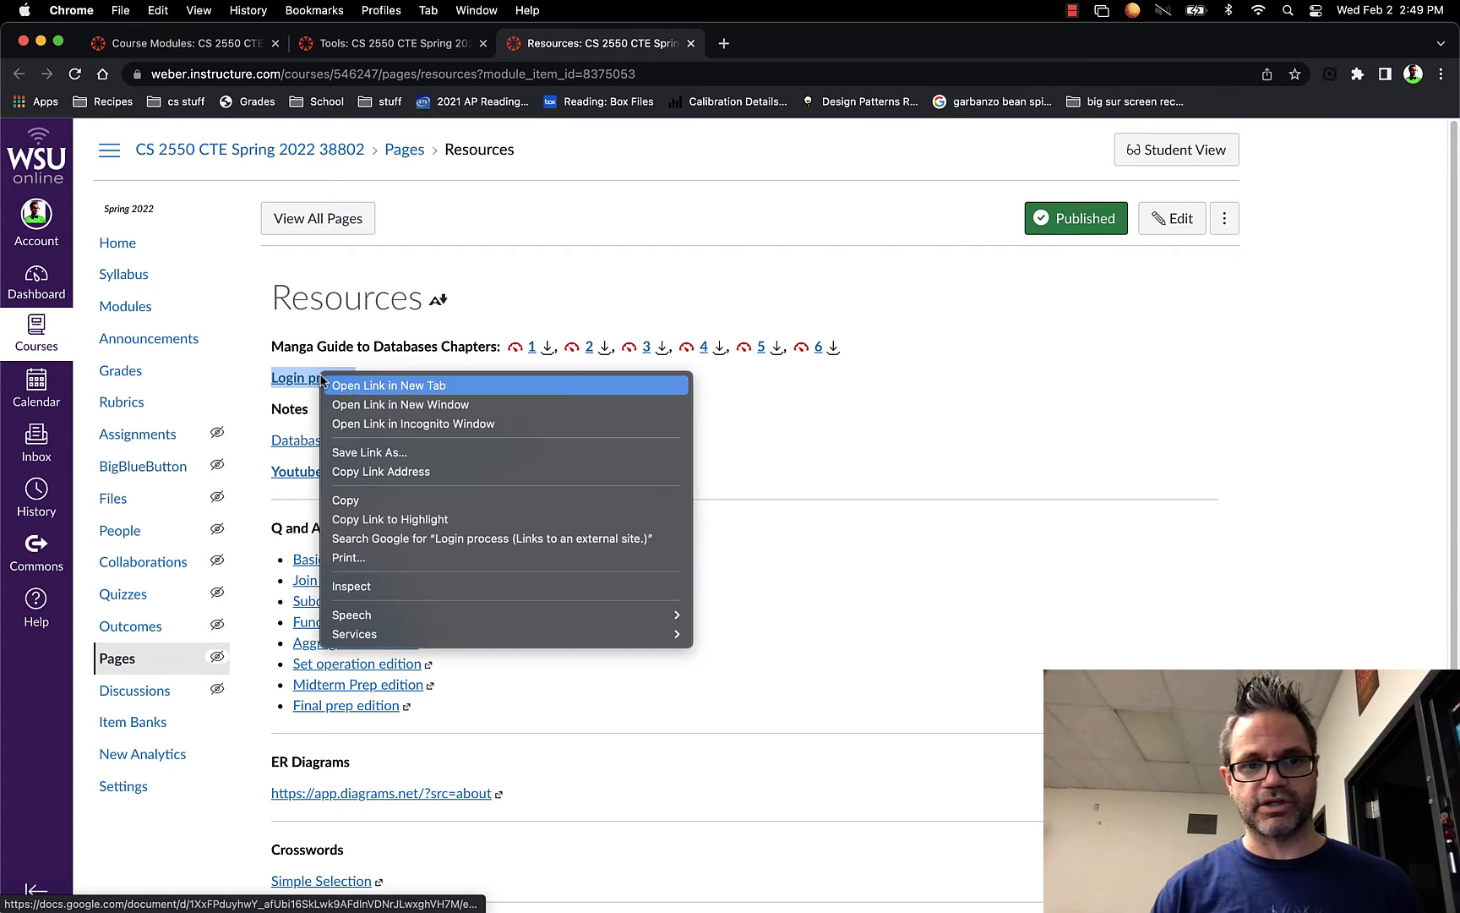
pyautogui.click(343, 385)
pyautogui.click(744, 42)
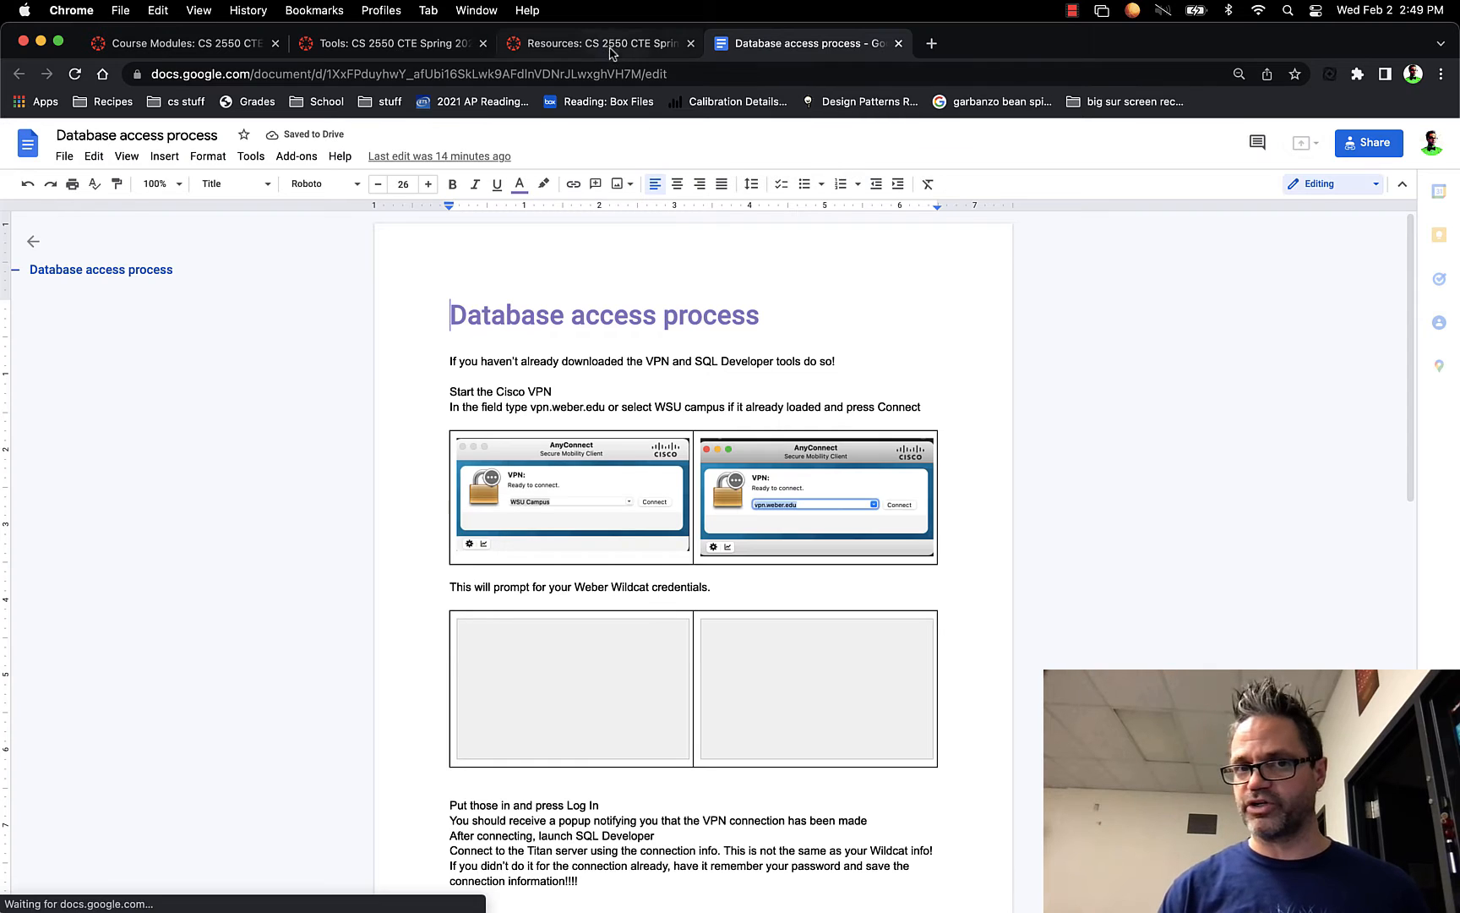
pyautogui.click(425, 48)
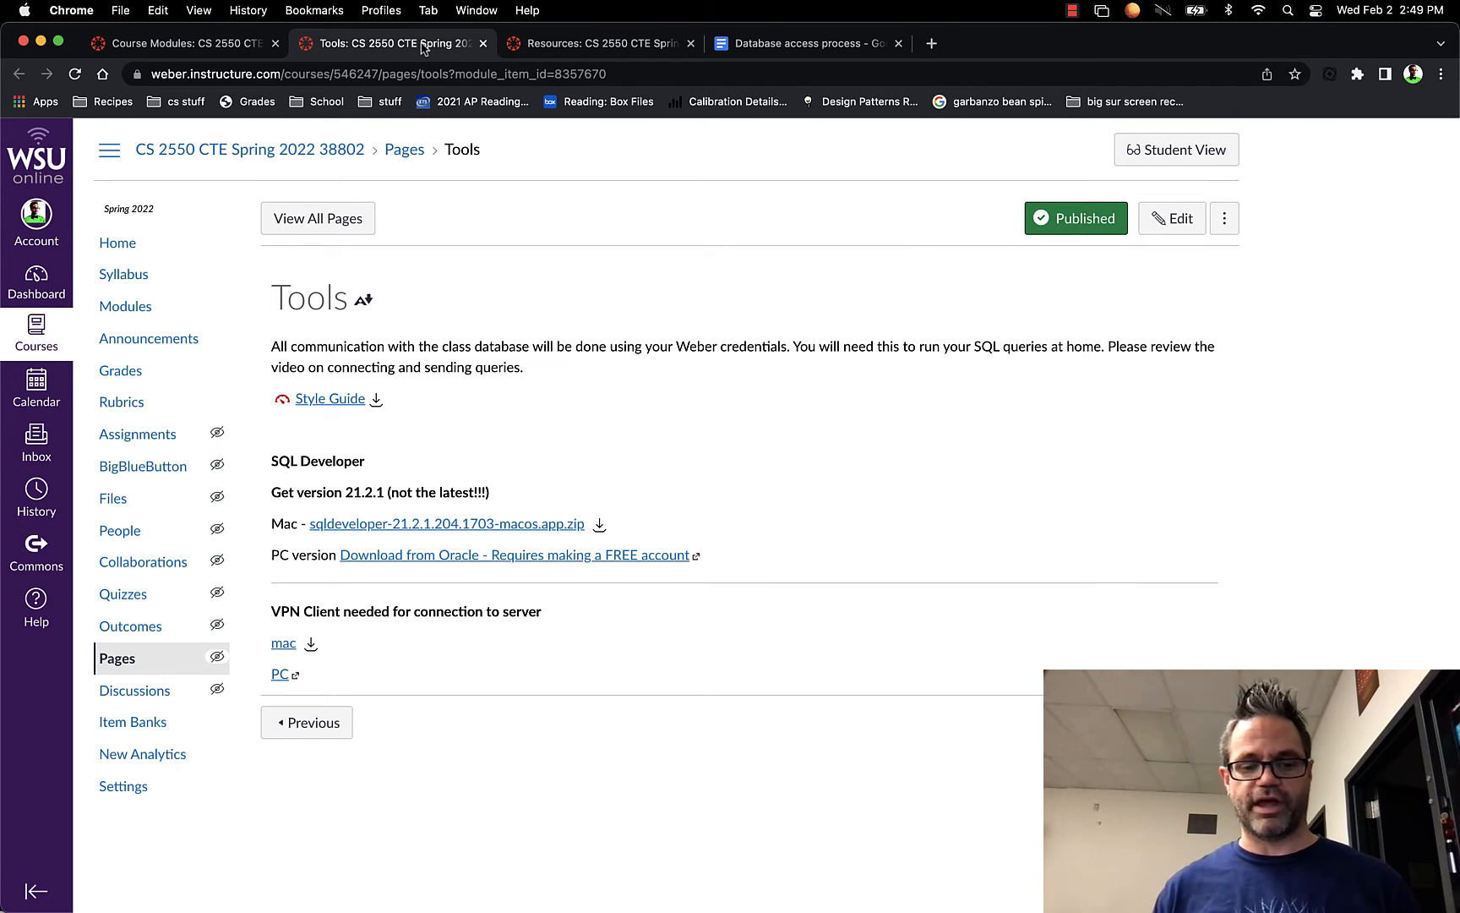
# Launch Cisco AnyConnect Secure Mobility Client from Spotlight and center its window
pyautogui.press('super+space')
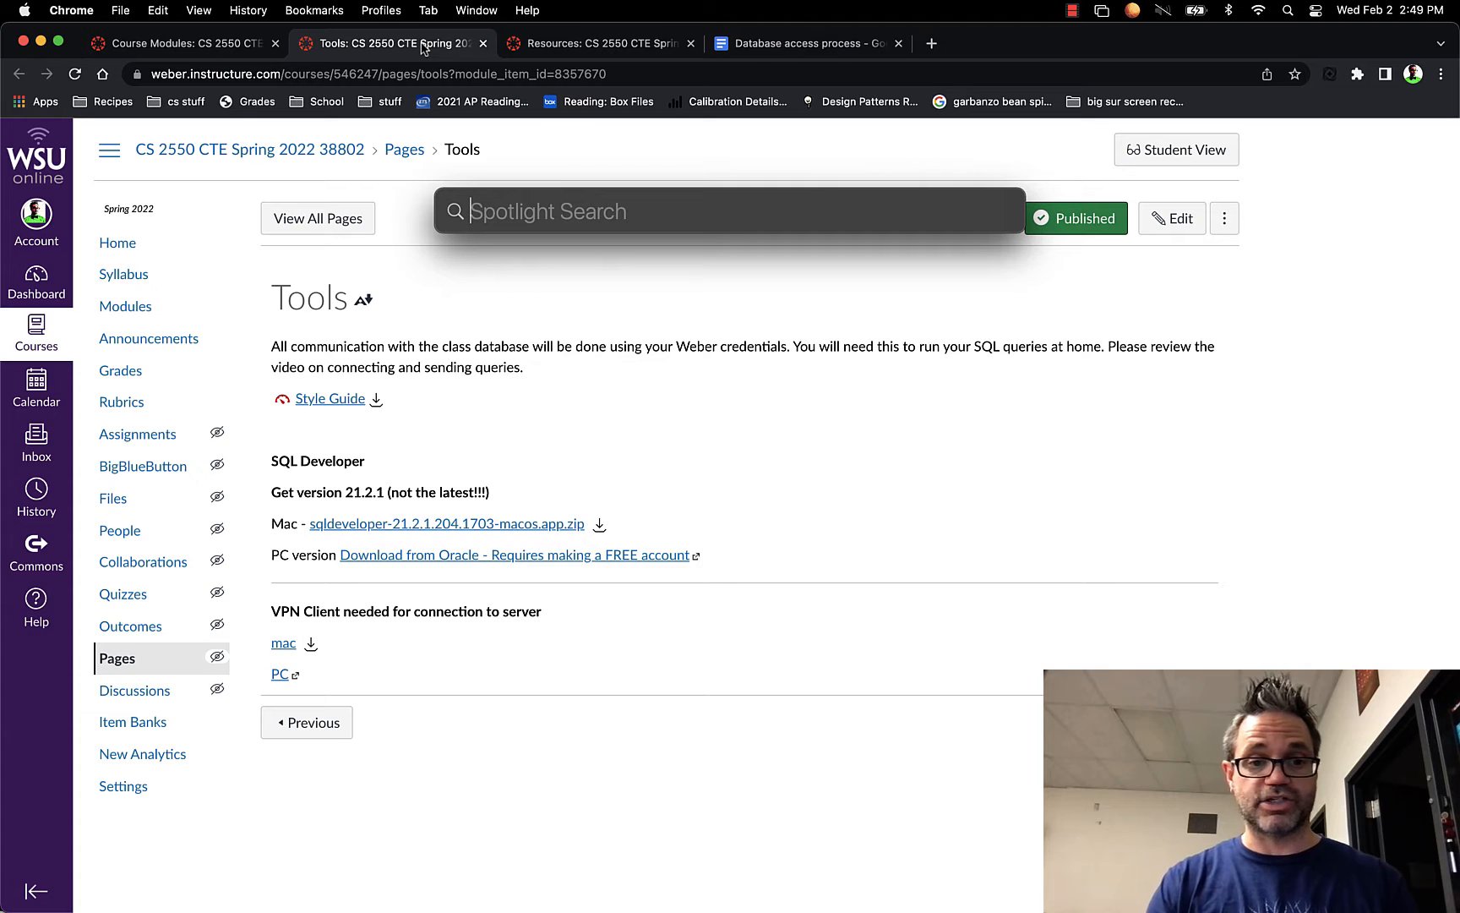
pyautogui.write('any')
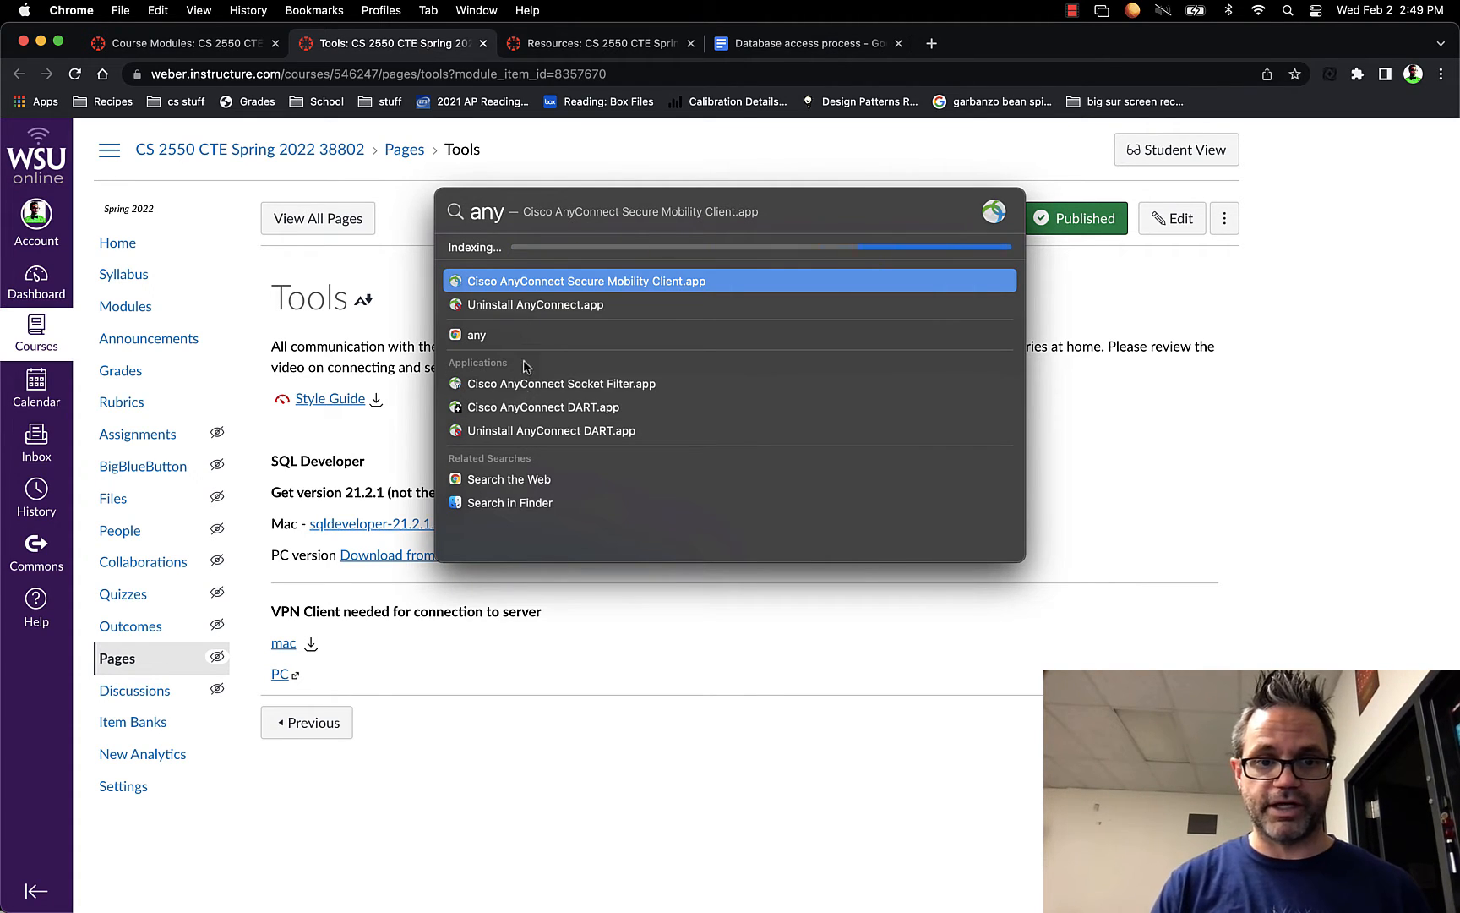
pyautogui.moveTo(524, 390); pyautogui.dragTo(612, 266)
pyautogui.doubleClick(575, 281)
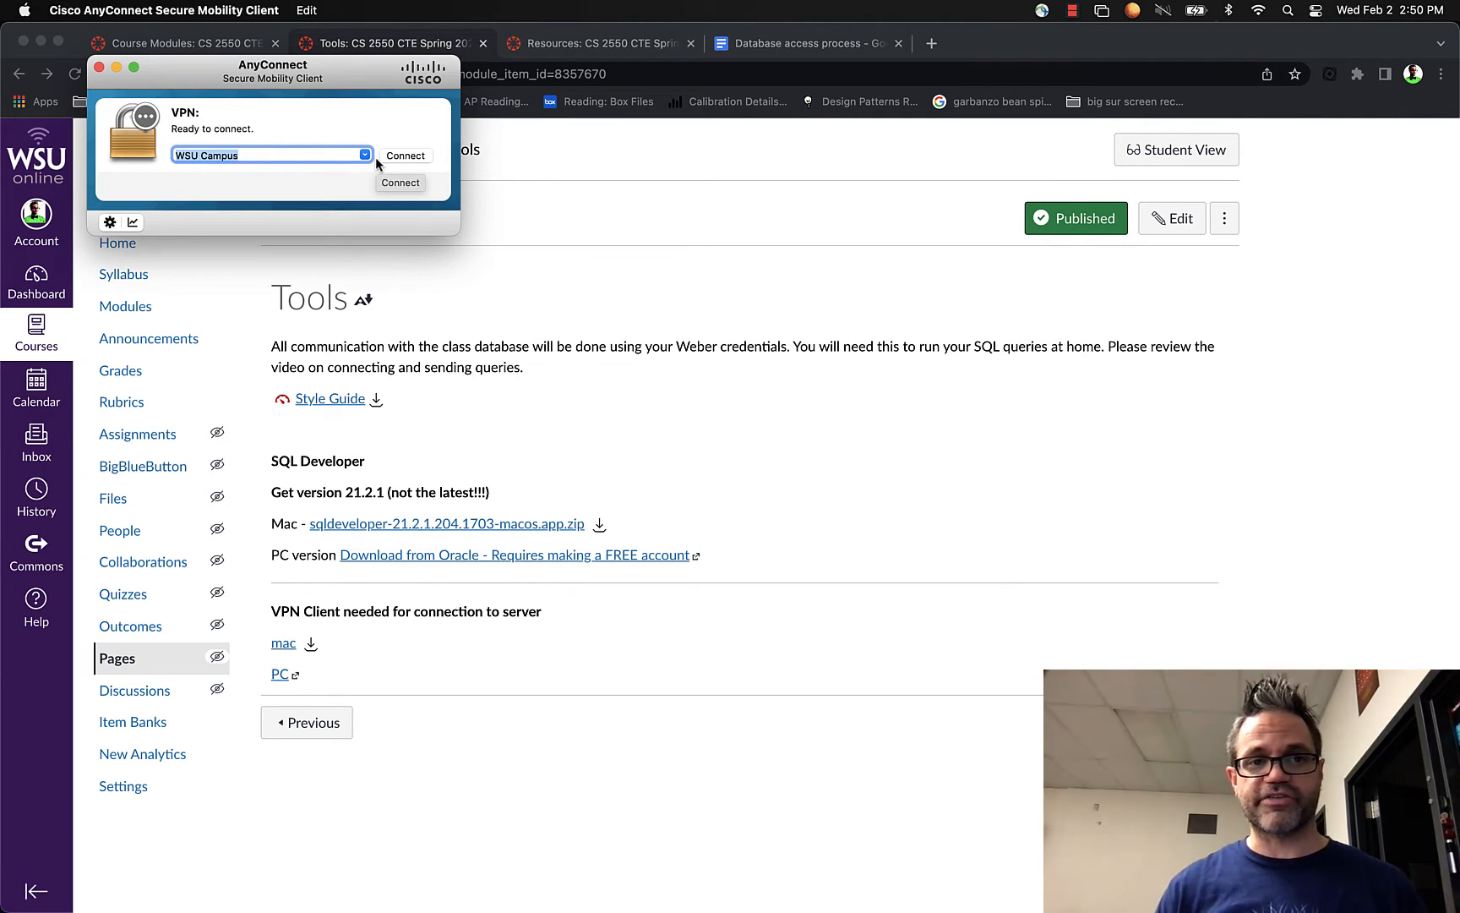
pyautogui.moveTo(343, 76); pyautogui.dragTo(788, 404)
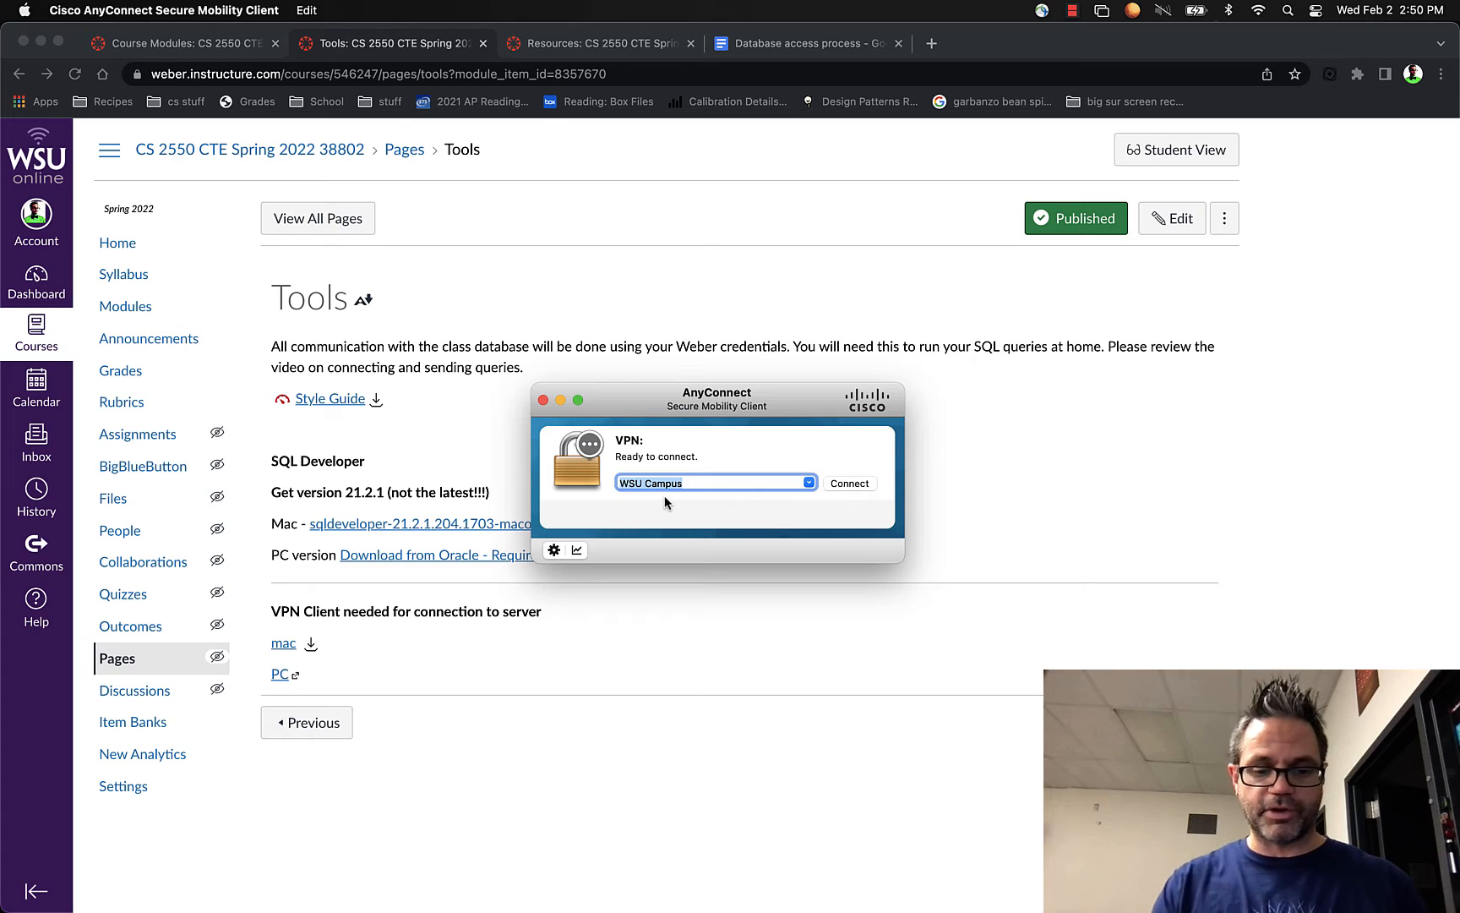
# Set the VPN server to vpn.weber.edu via the saved server list and connect
pyautogui.write('vpn.w')
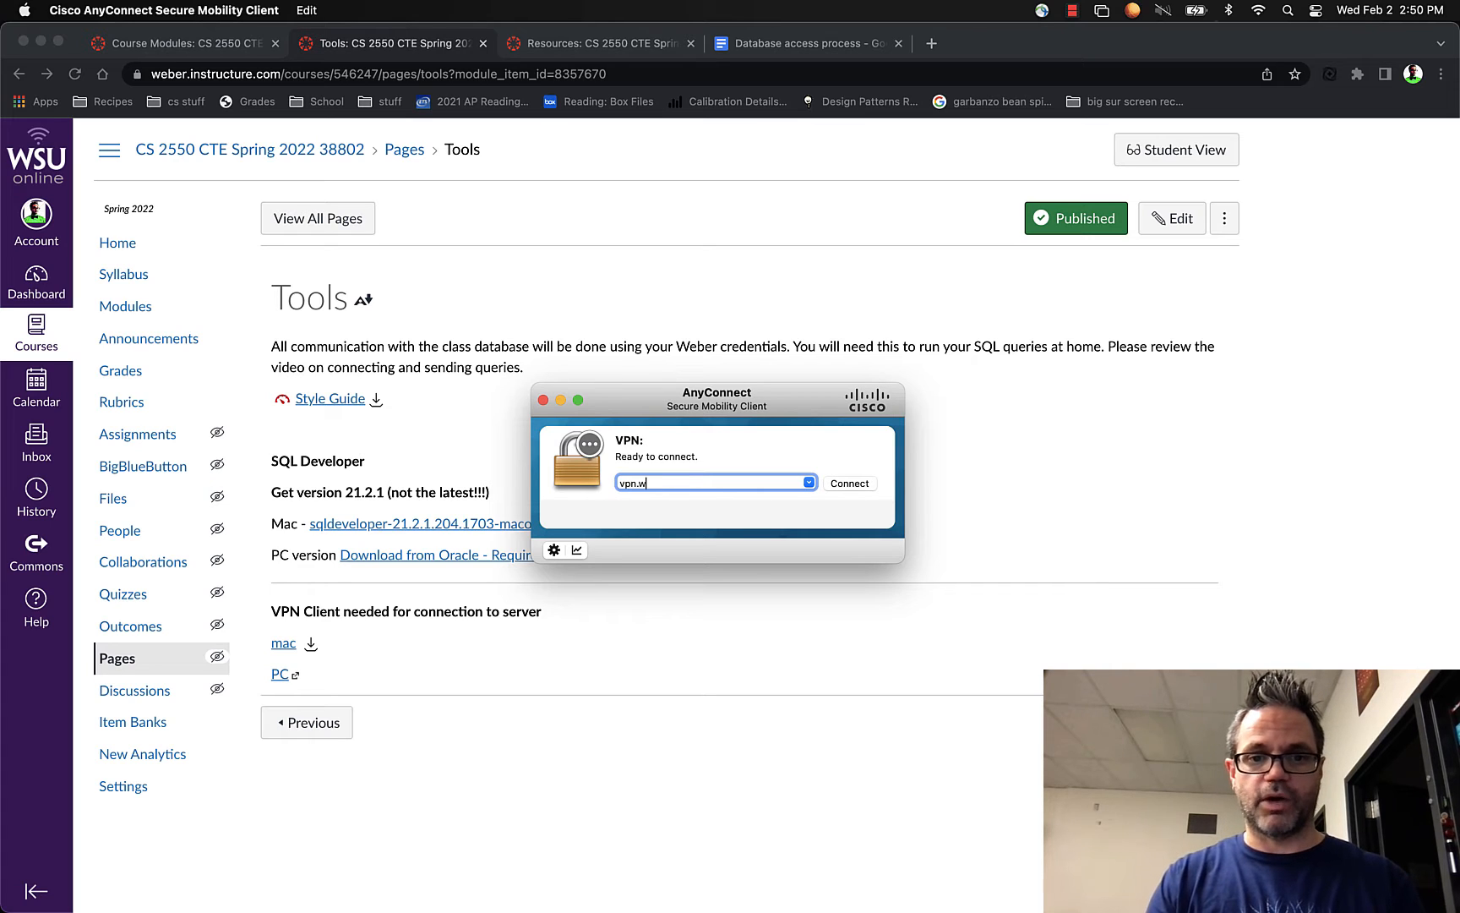
pyautogui.write('eber.edu')
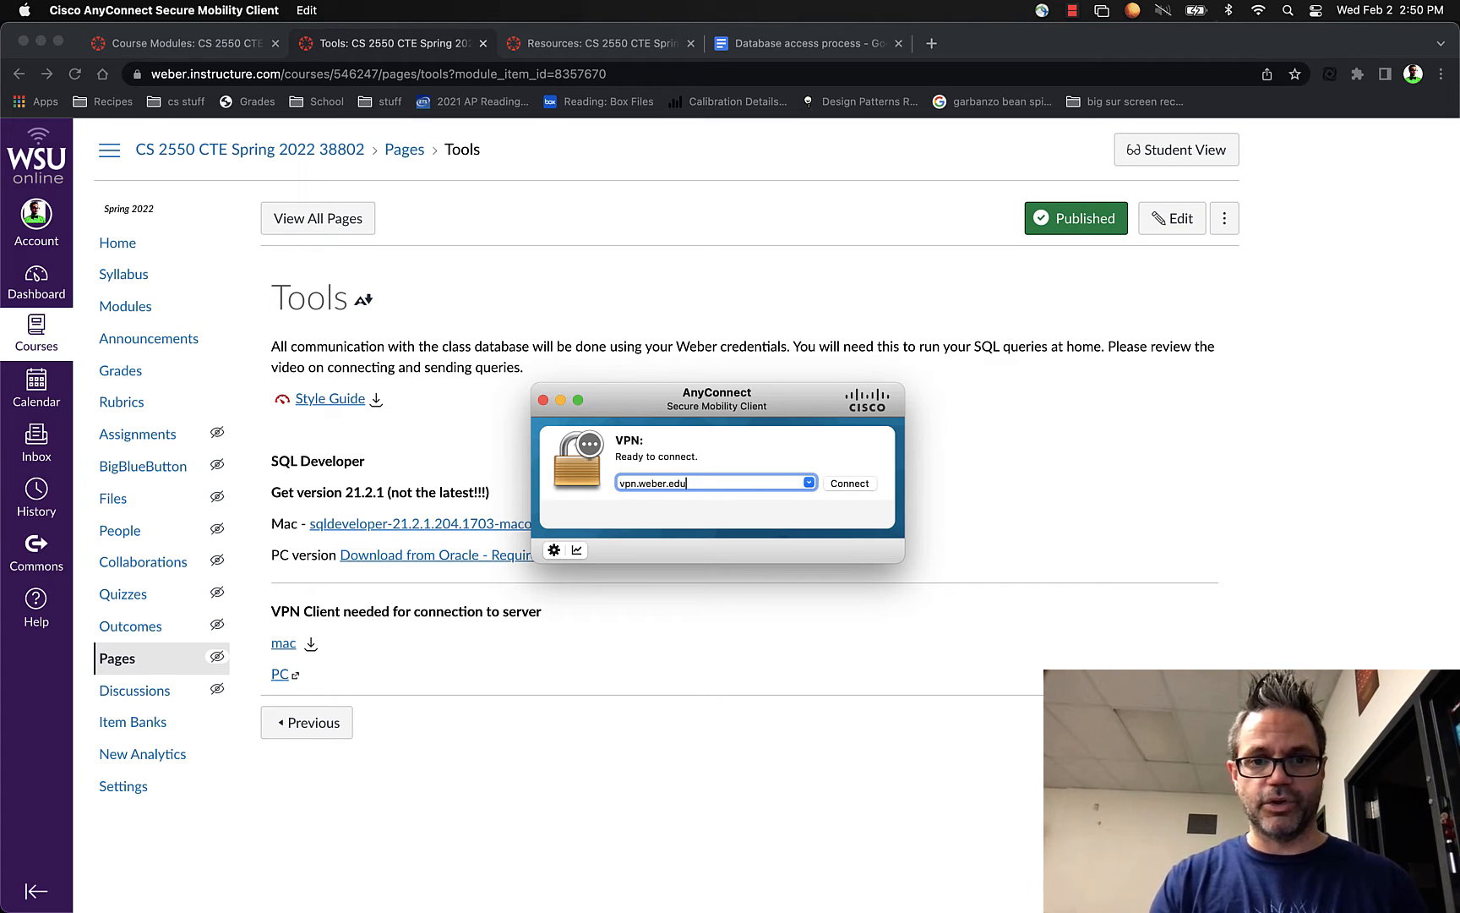
pyautogui.click(808, 482)
pyautogui.click(758, 504)
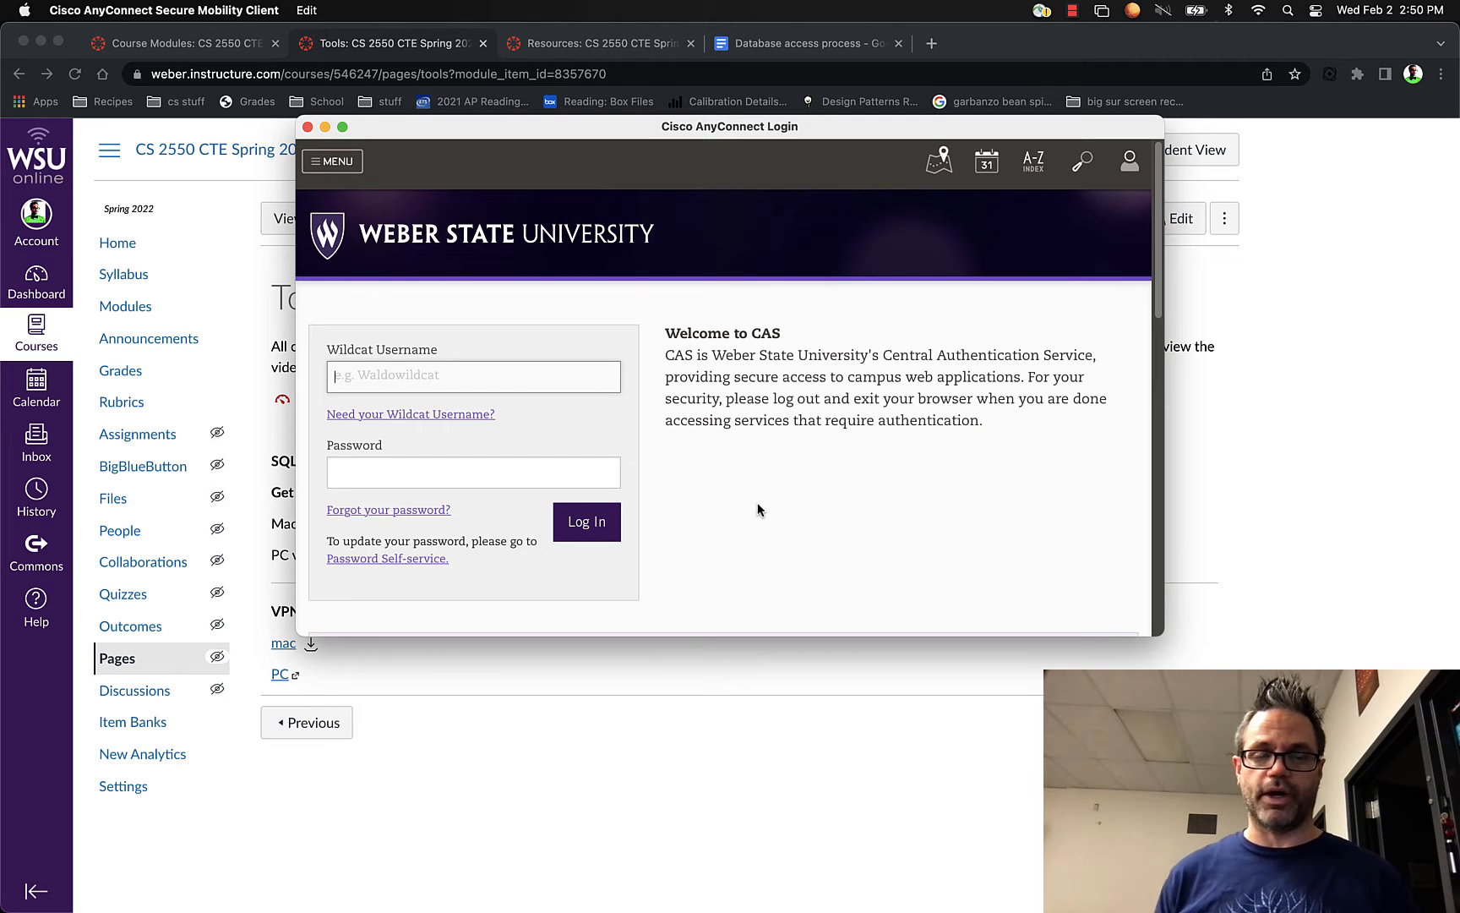
# Sign in to the Weber State CAS window with the Wildcat username and account password
pyautogui.click(480, 386)
pyautogui.write('codyhenrichsen')
pyautogui.click(428, 474)
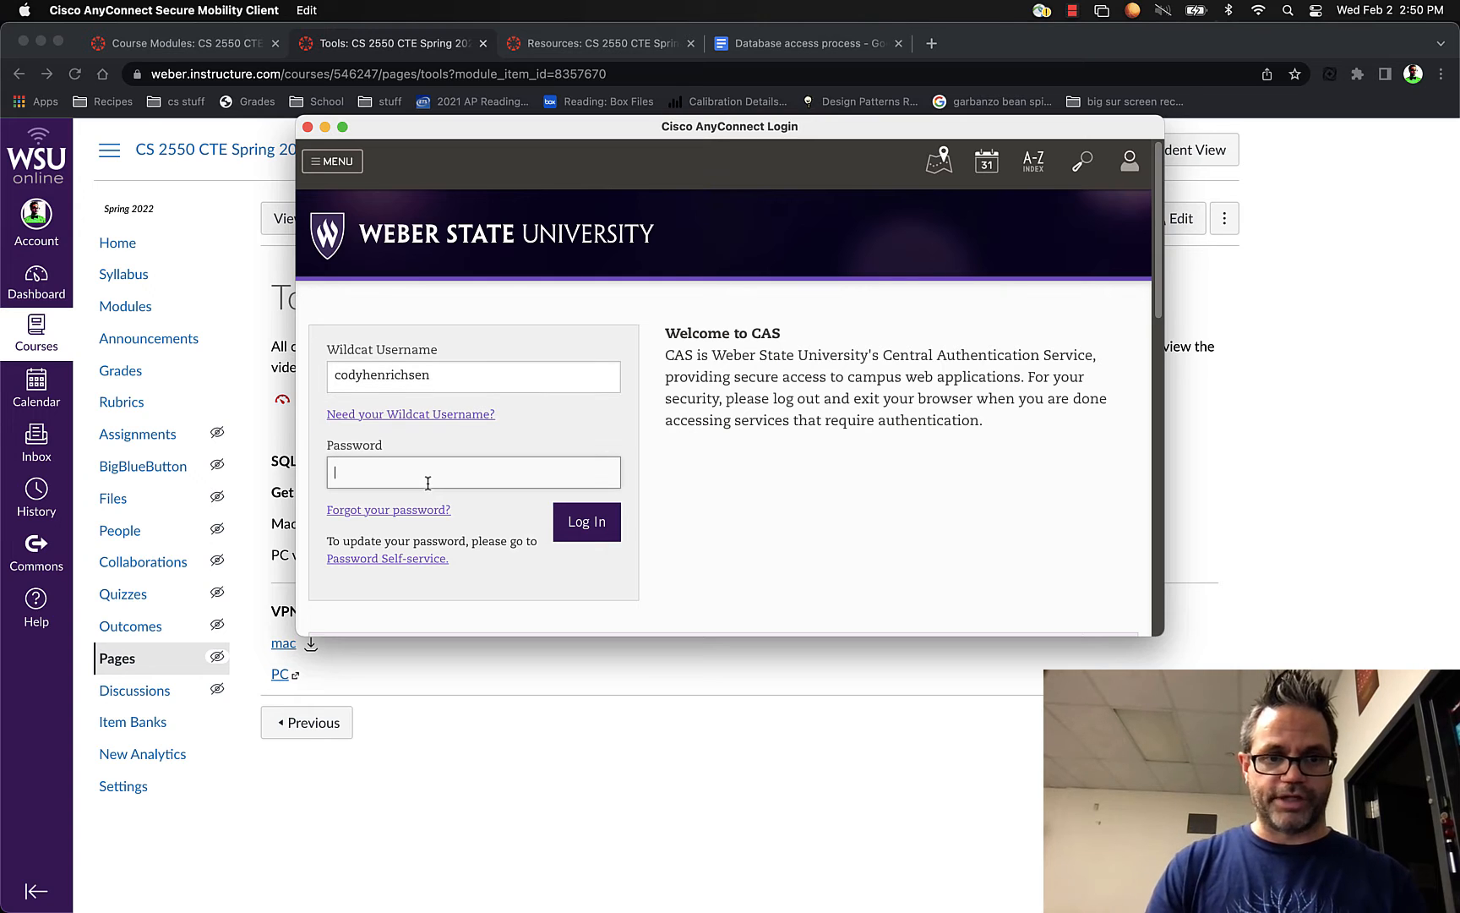
pyautogui.write('************')
pyautogui.click(600, 520)
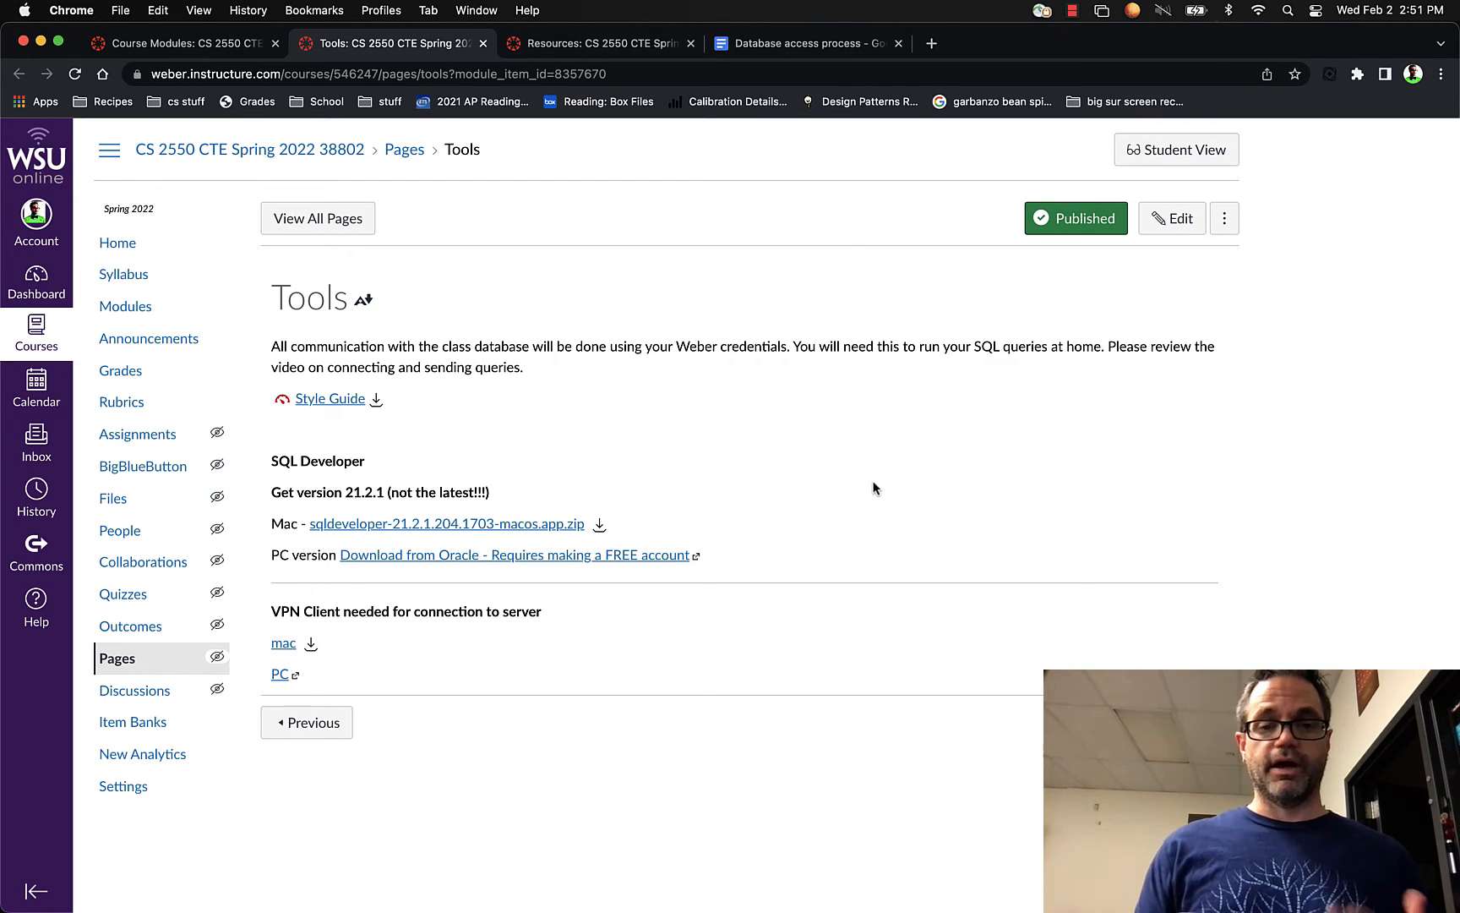
# Launch SQLDeveloper.app via a Spotlight search for 'sqld' and zoom its window to fill the screen
pyautogui.press('super+space')
pyautogui.write('s')
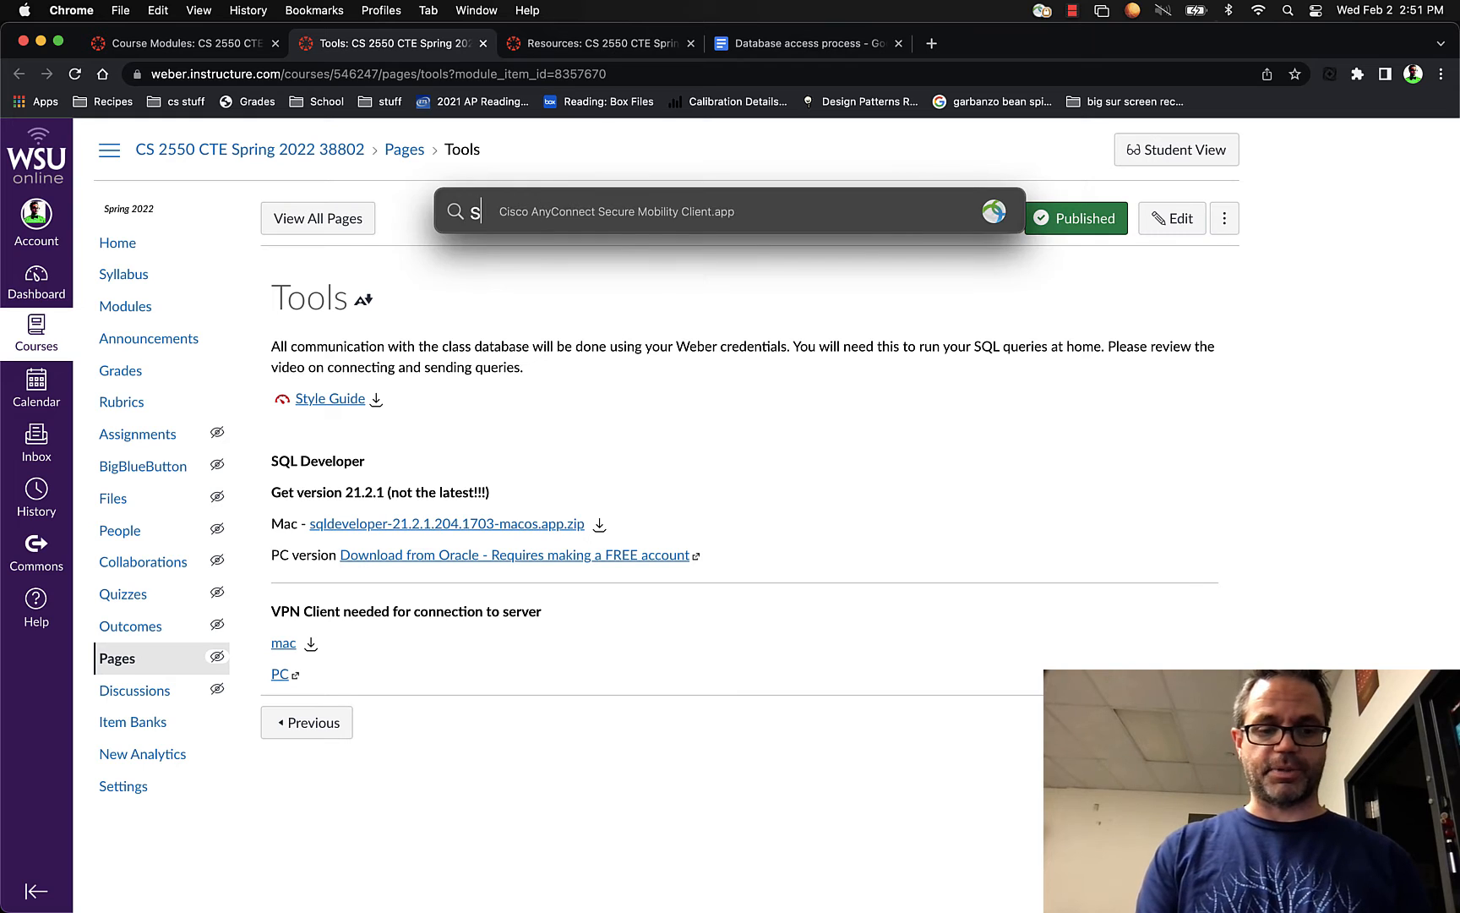
pyautogui.write('qld')
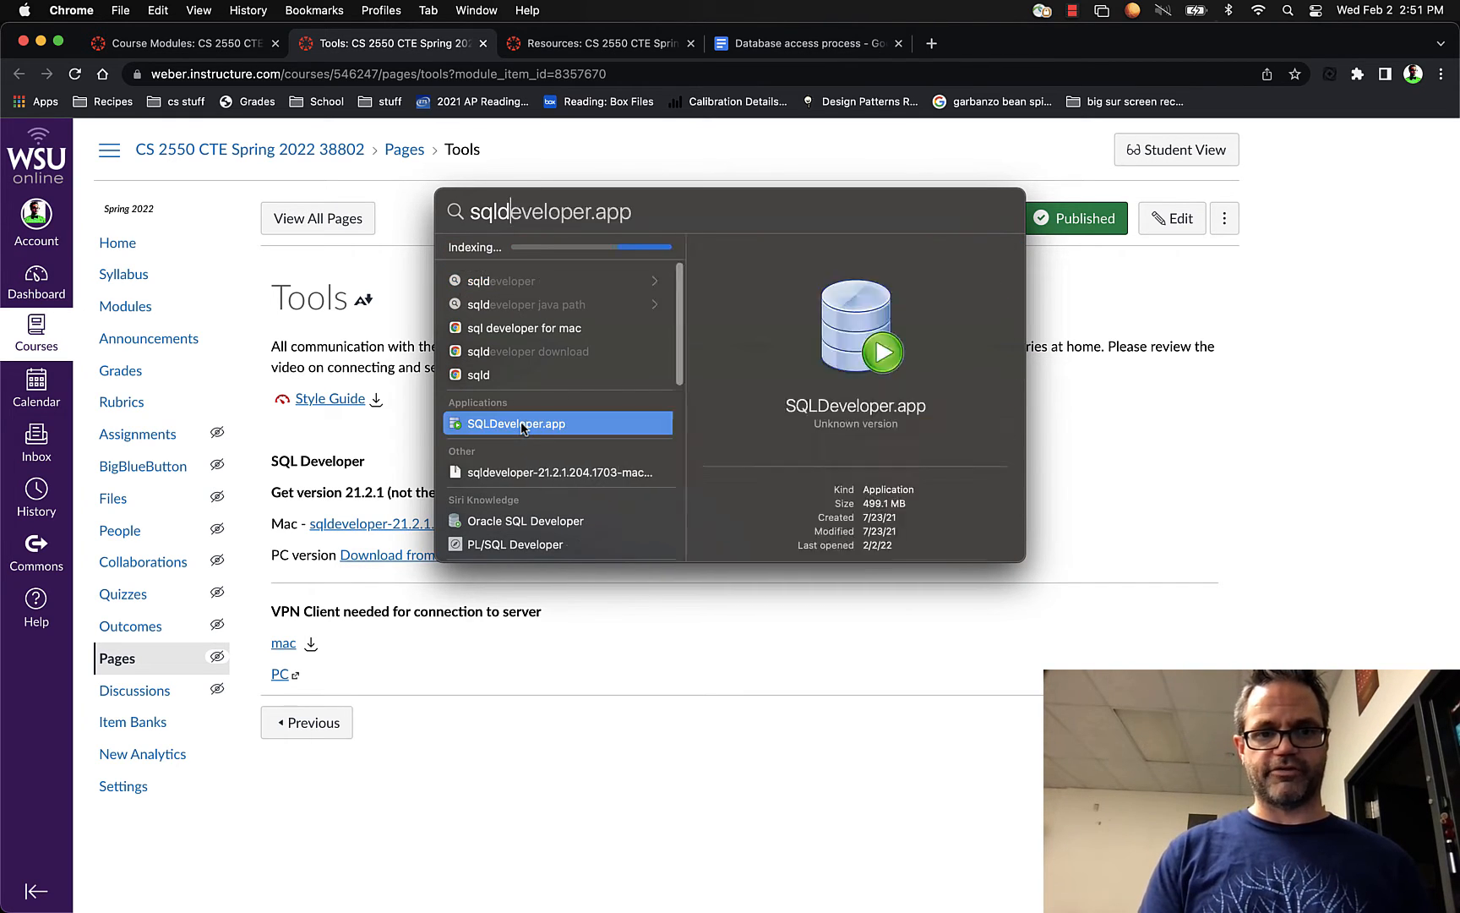
pyautogui.click(521, 427)
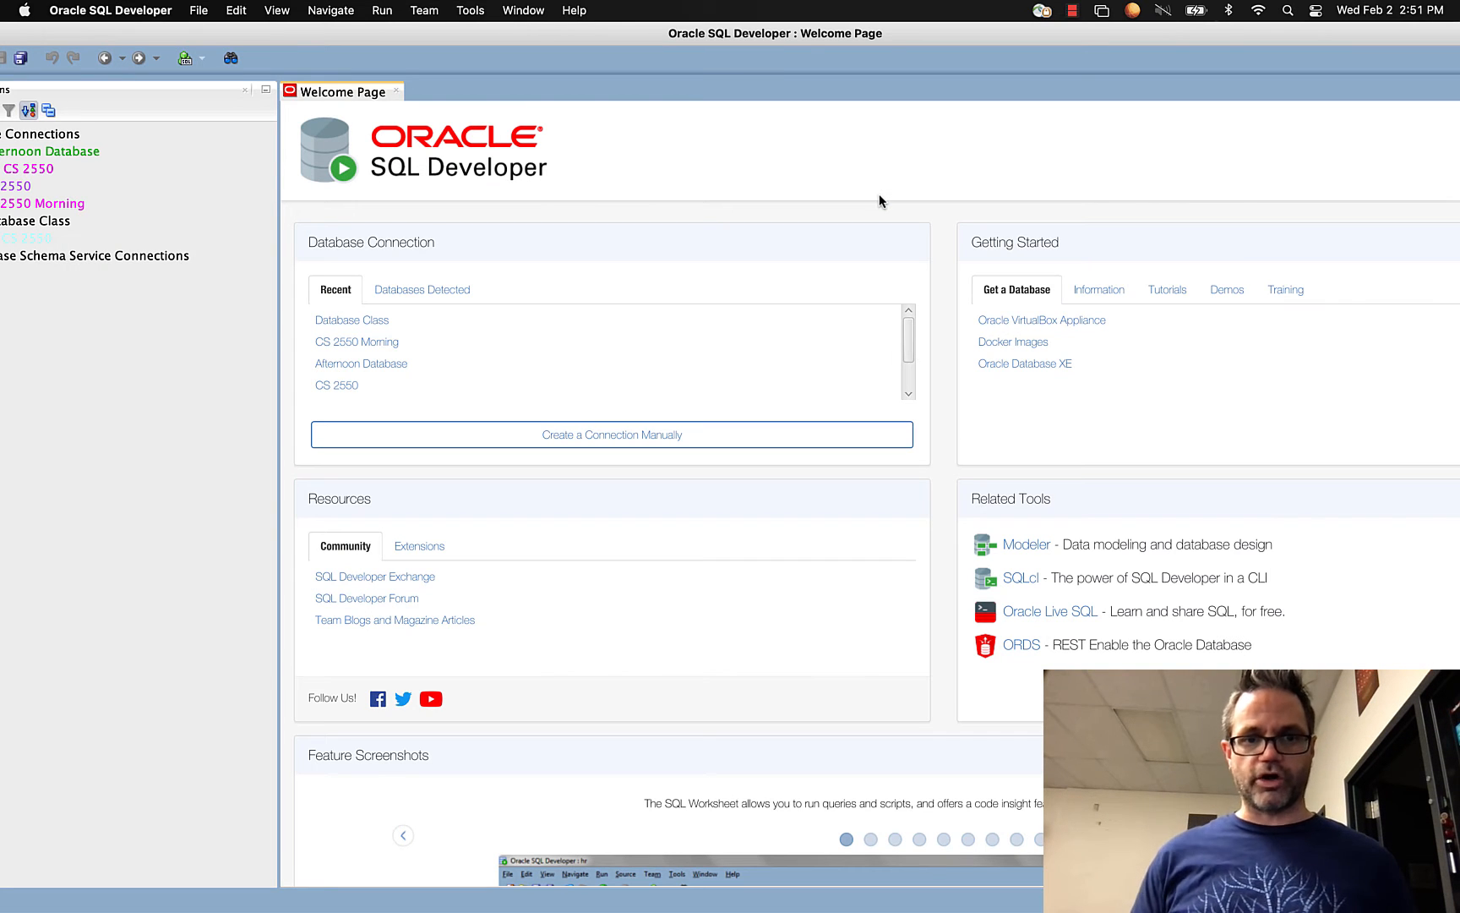
pyautogui.doubleClick(861, 34)
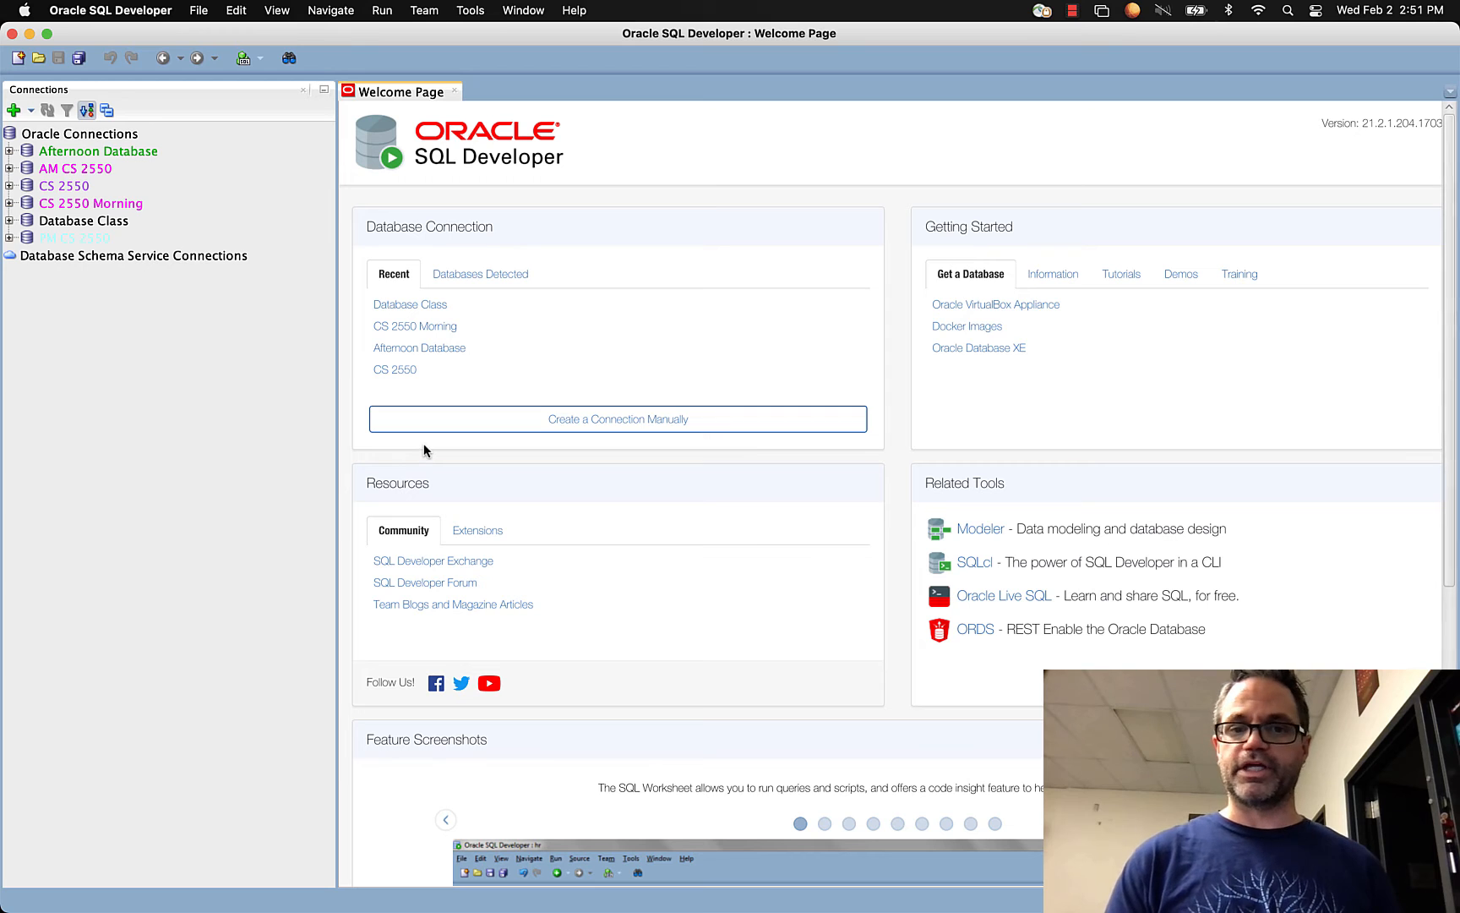
# Start a new connection named 'Database class' and enter the account username
pyautogui.click(475, 427)
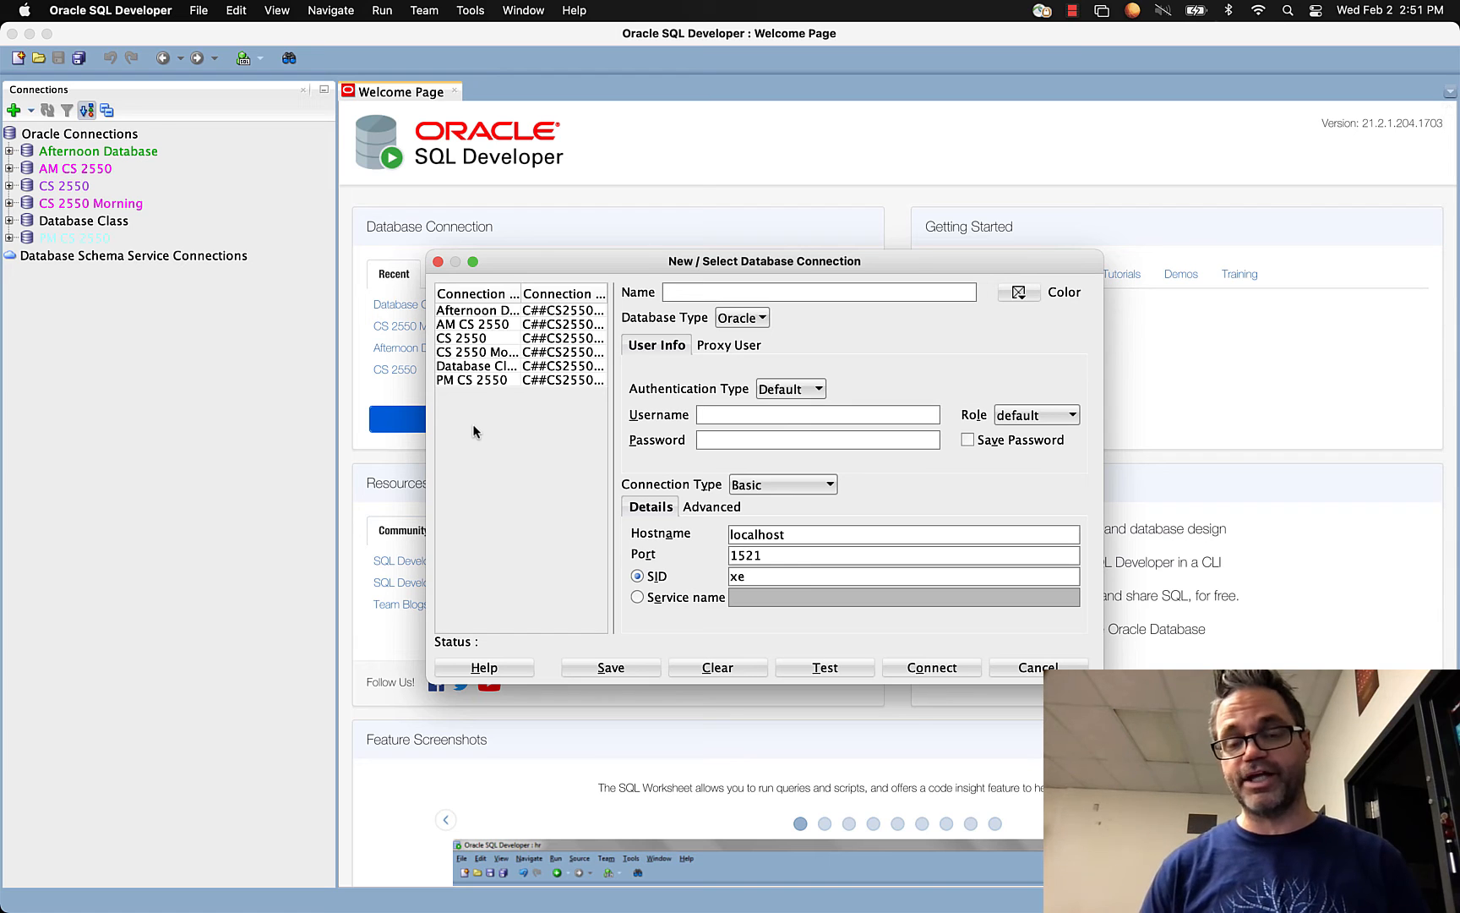
pyautogui.write('Data')
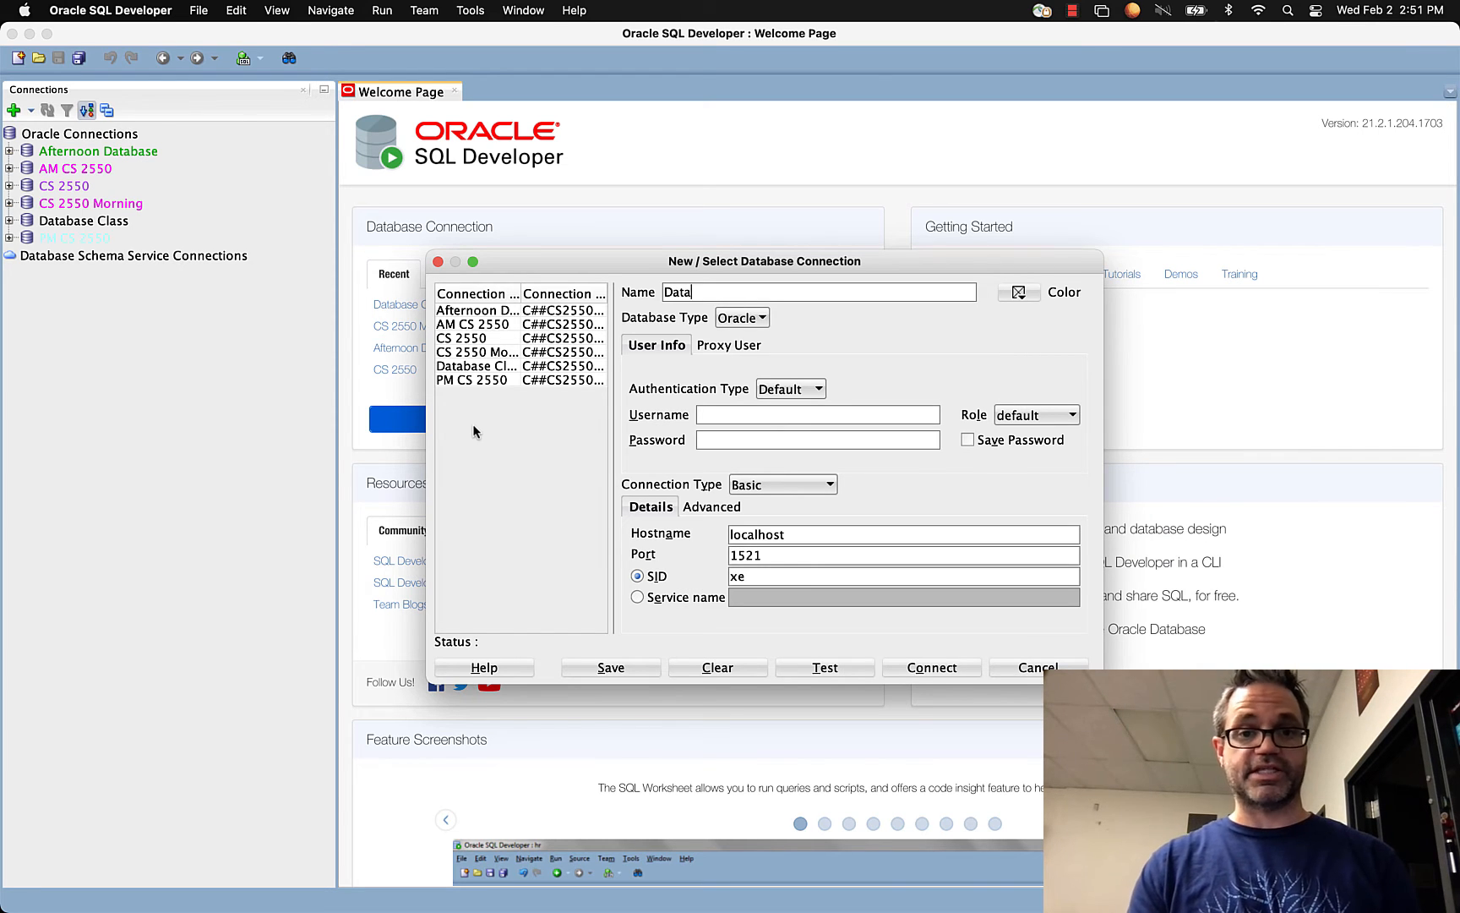
pyautogui.write('base class')
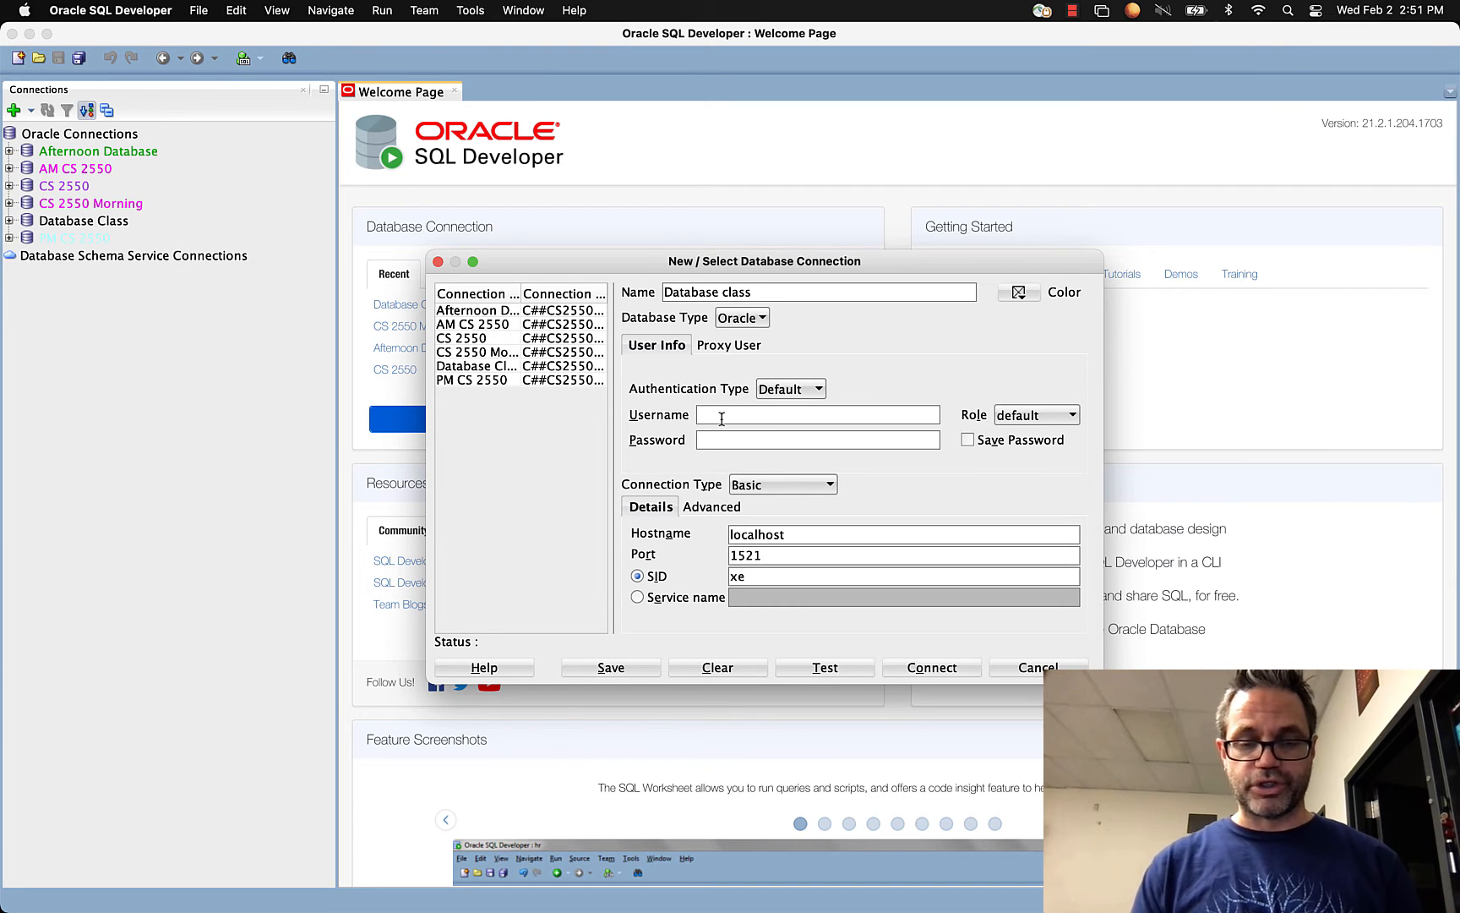
pyautogui.write('CS')
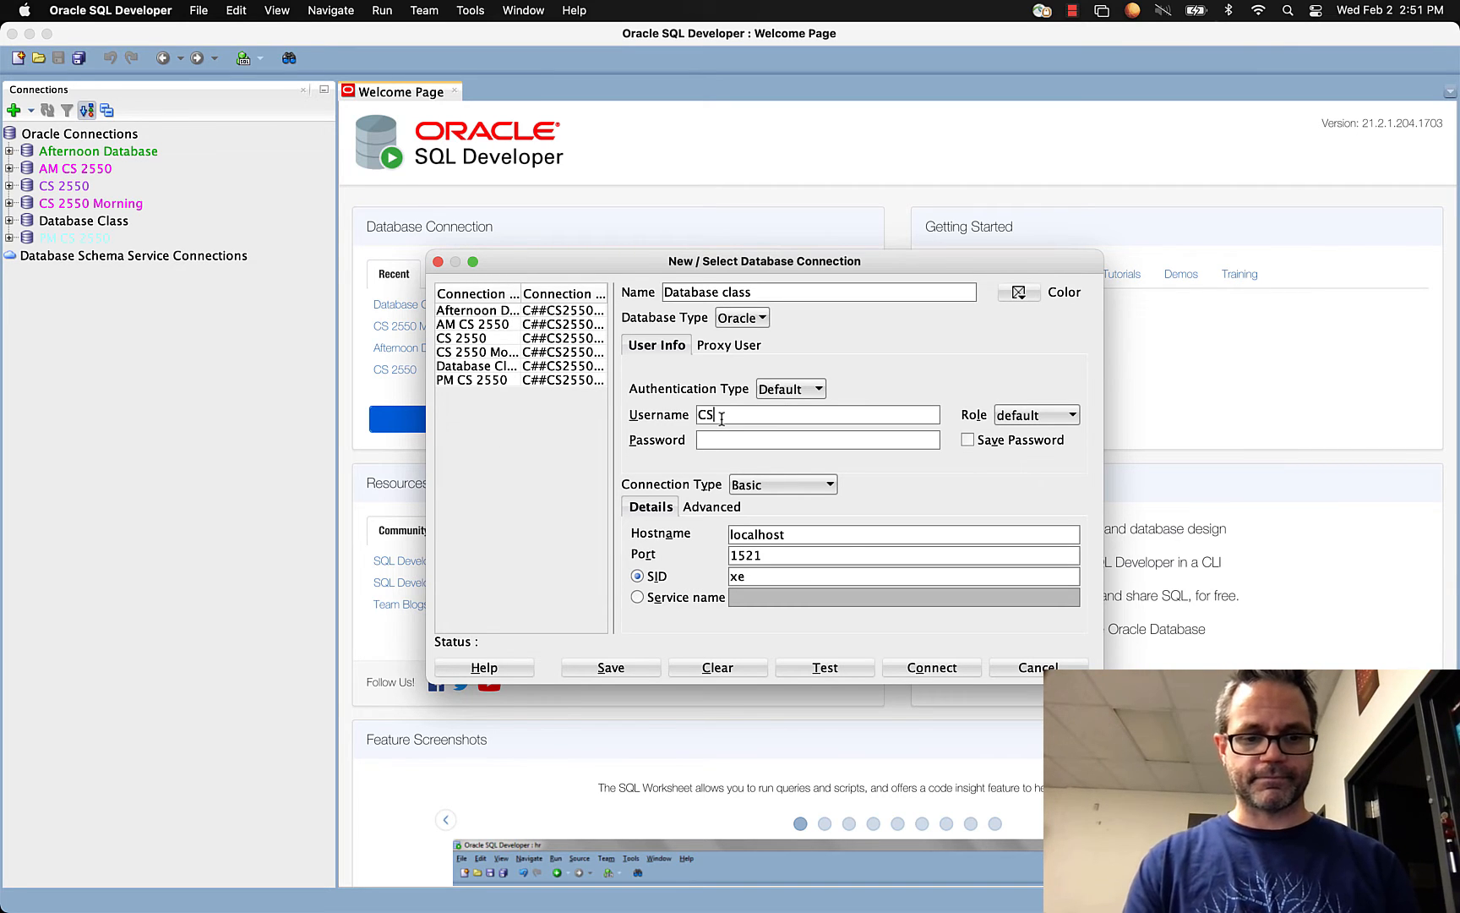
pyautogui.write('##')
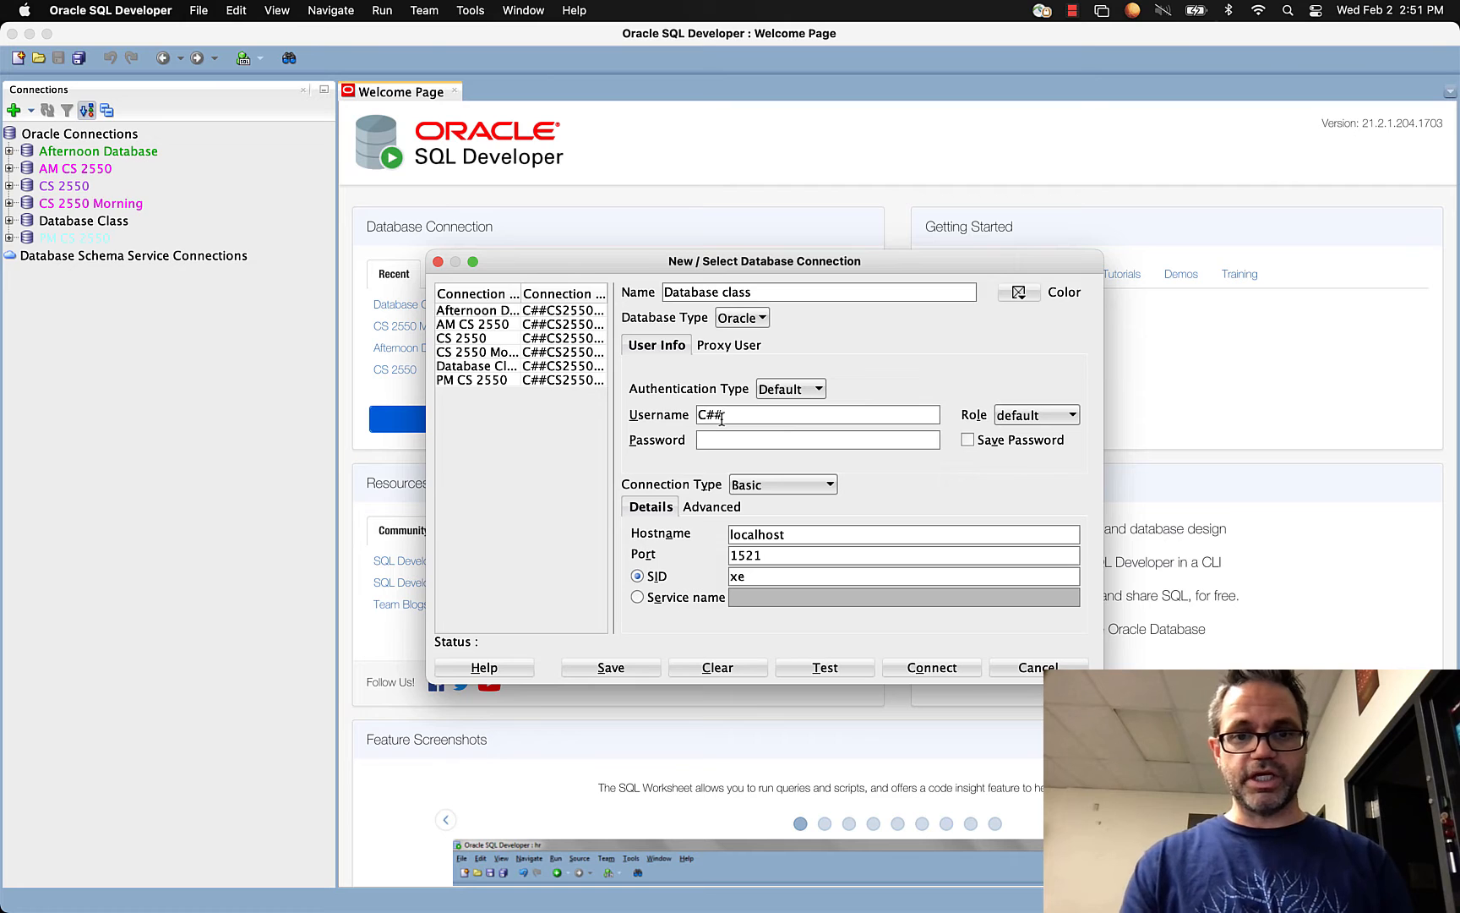
pyautogui.write('CS25')
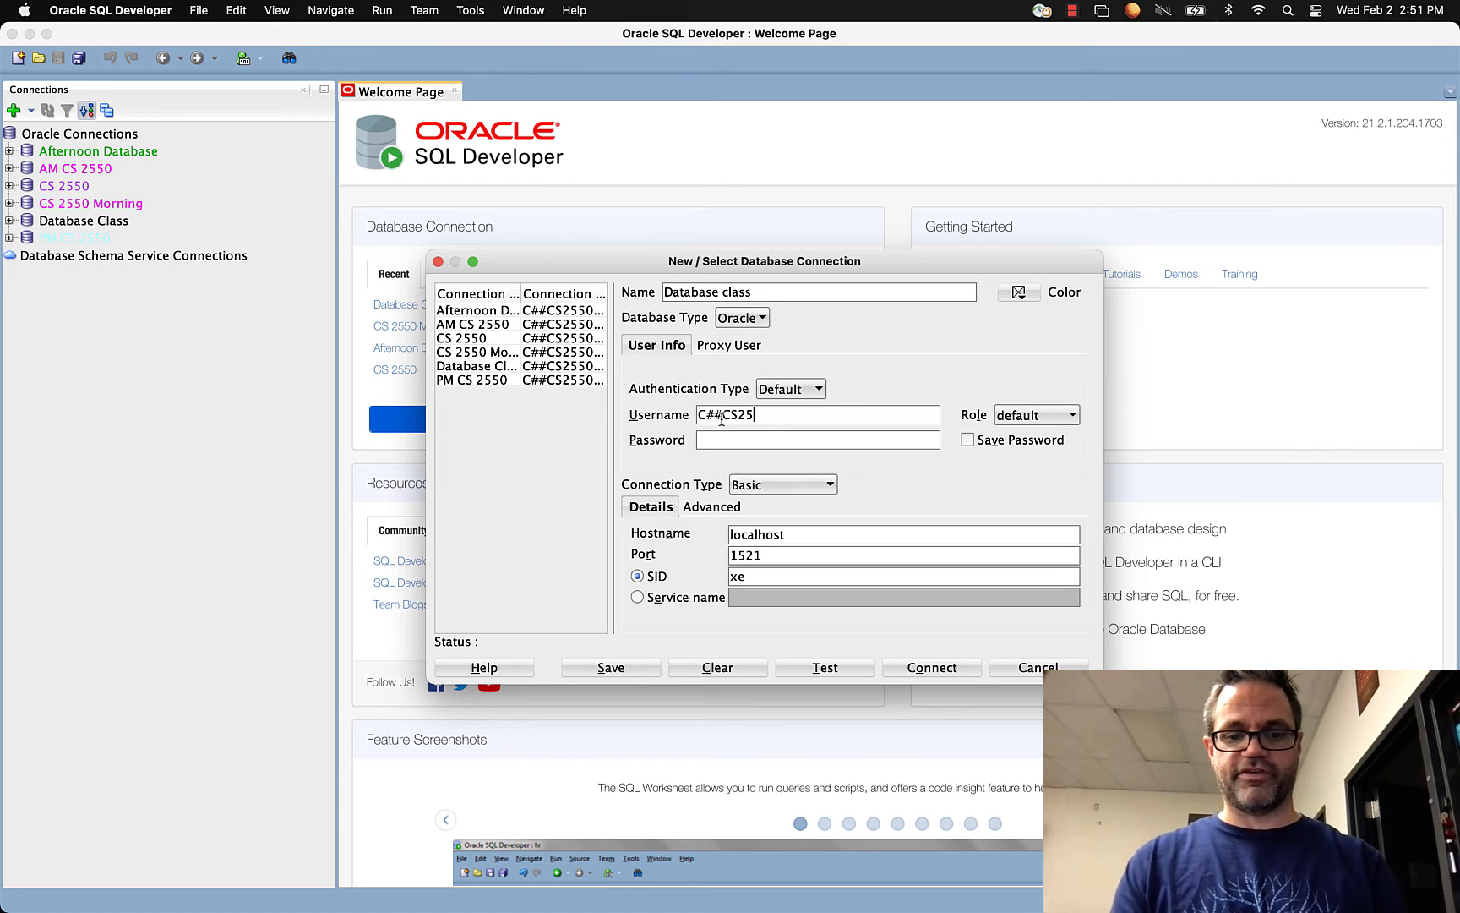
pyautogui.write('50')
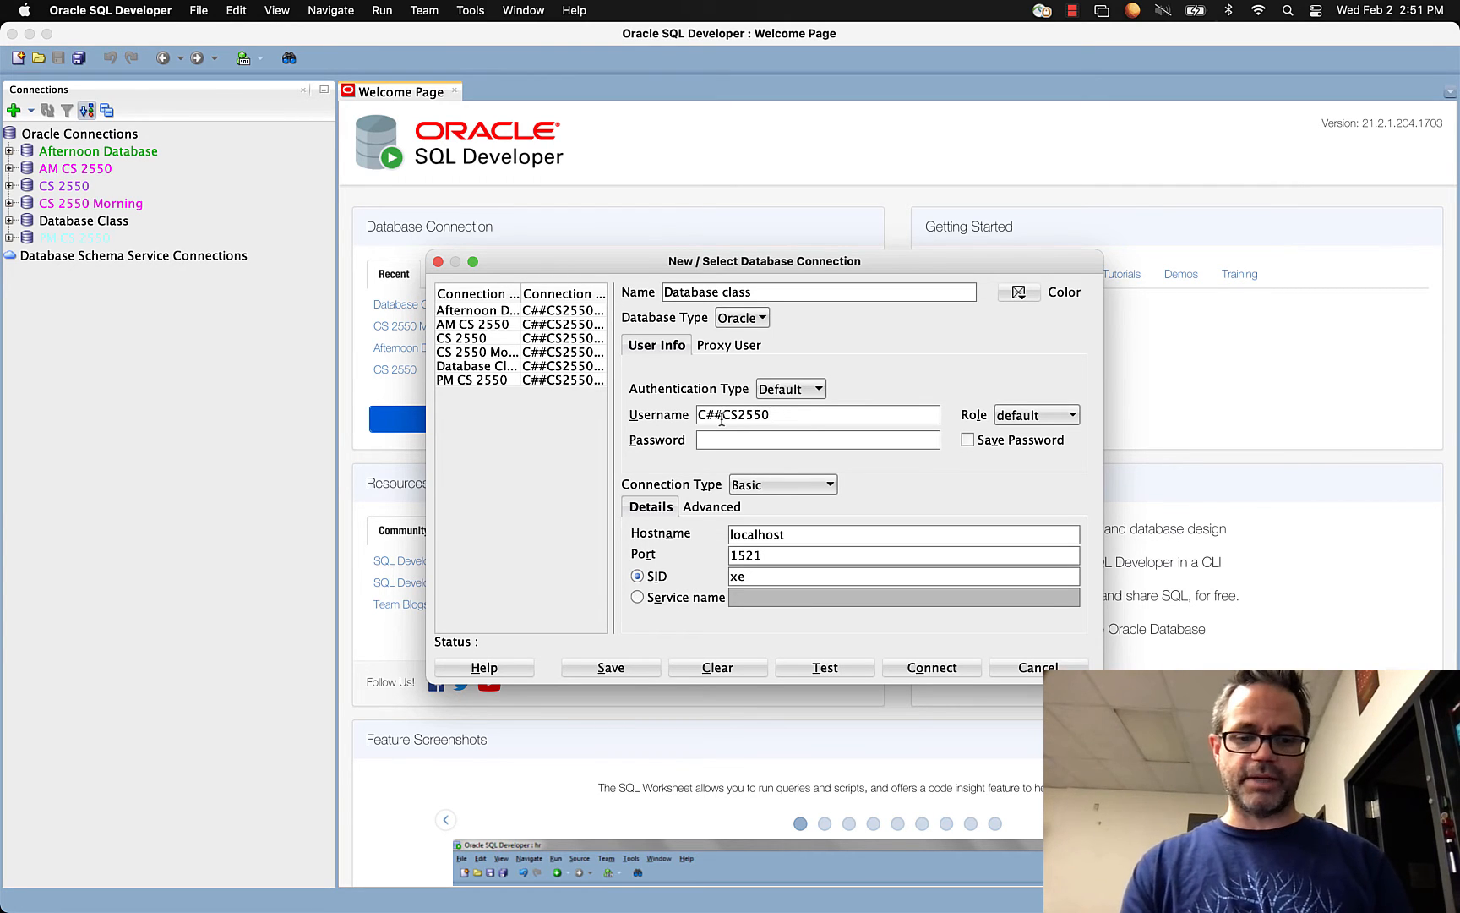
pyautogui.write('CodyHenrichsen')
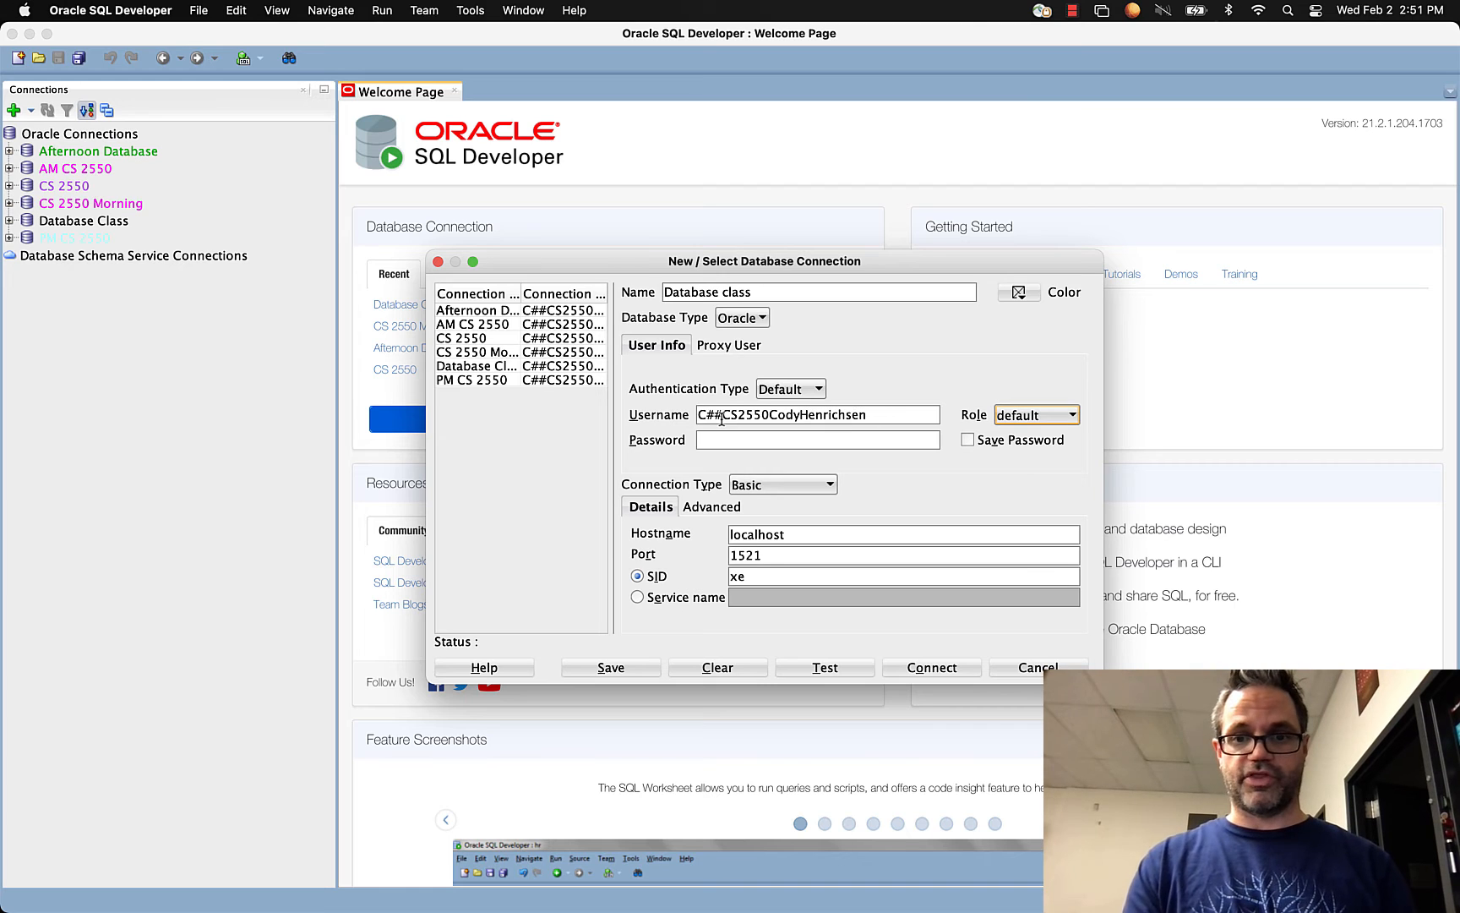
pyautogui.press('Tab')
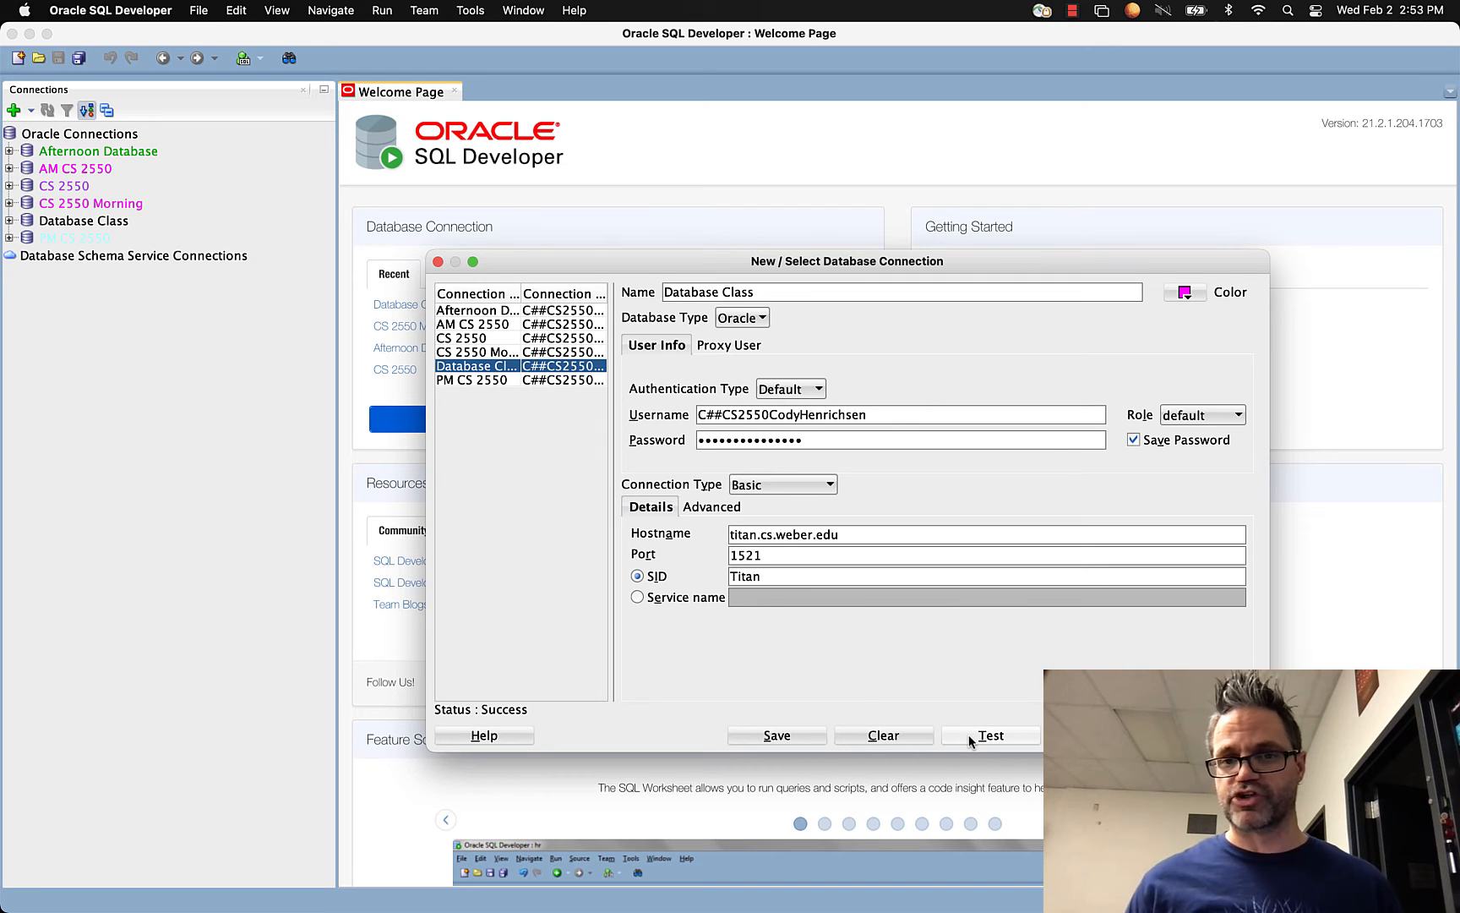
# Test the connection, save it over the existing Database Class connection, and open its worksheet
pyautogui.click(972, 737)
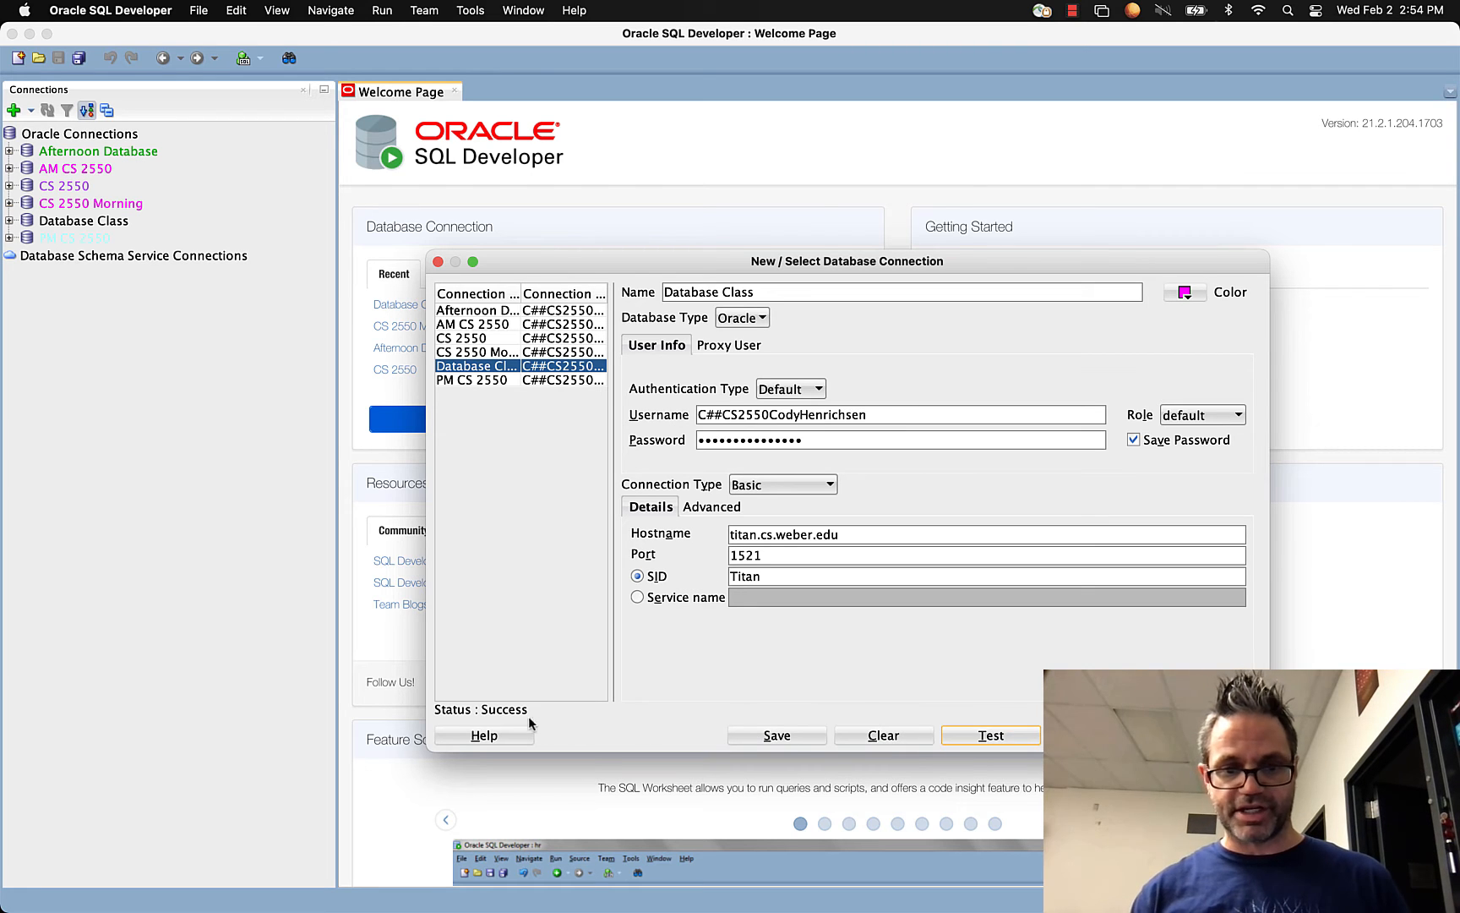
pyautogui.click(771, 736)
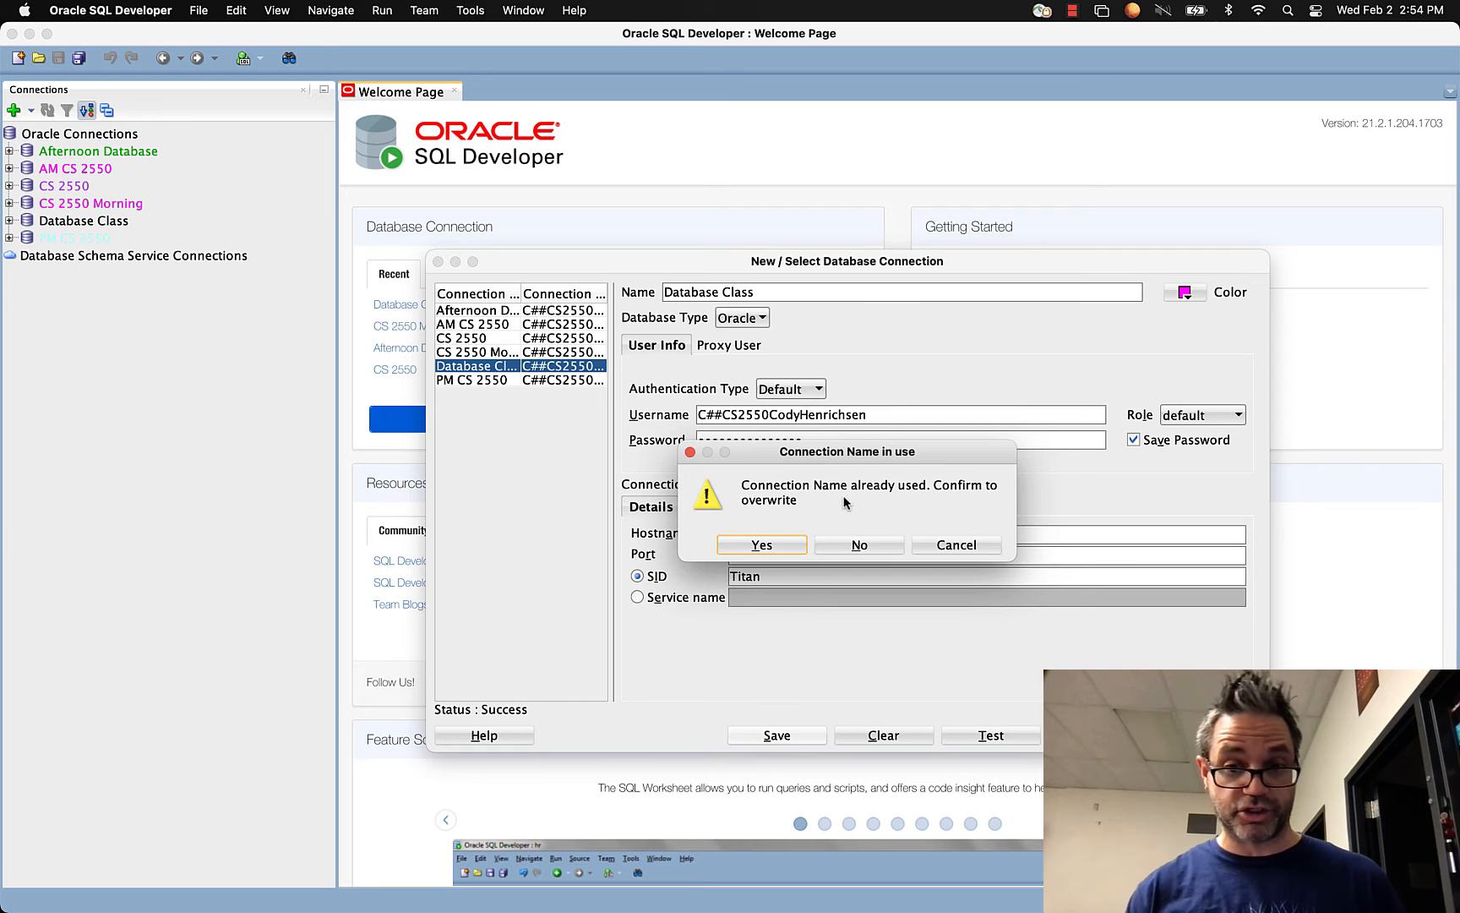
pyautogui.click(765, 545)
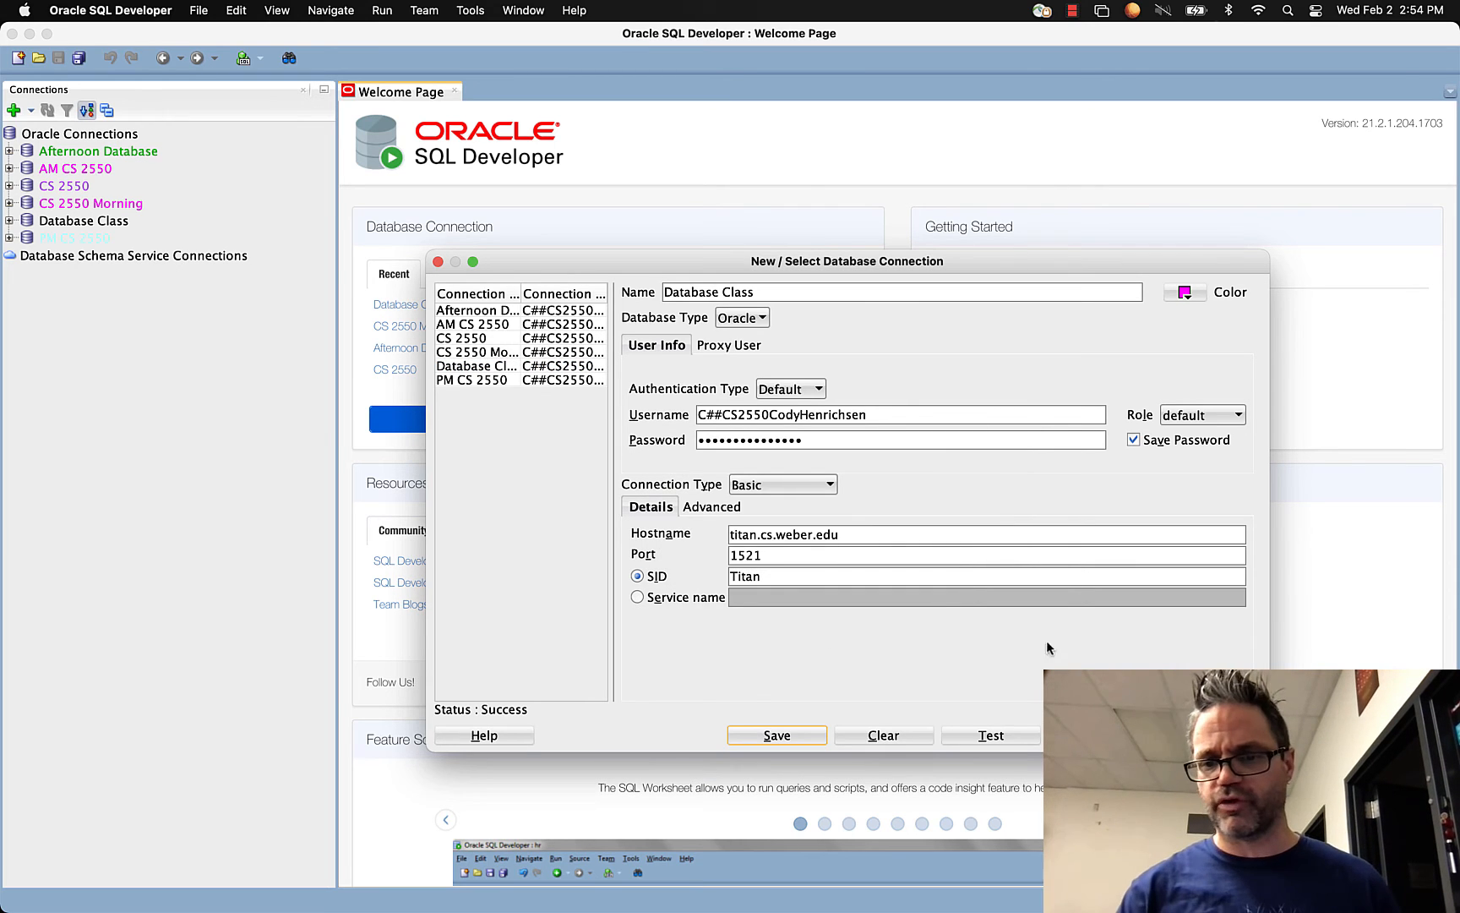
pyautogui.press('Escape')
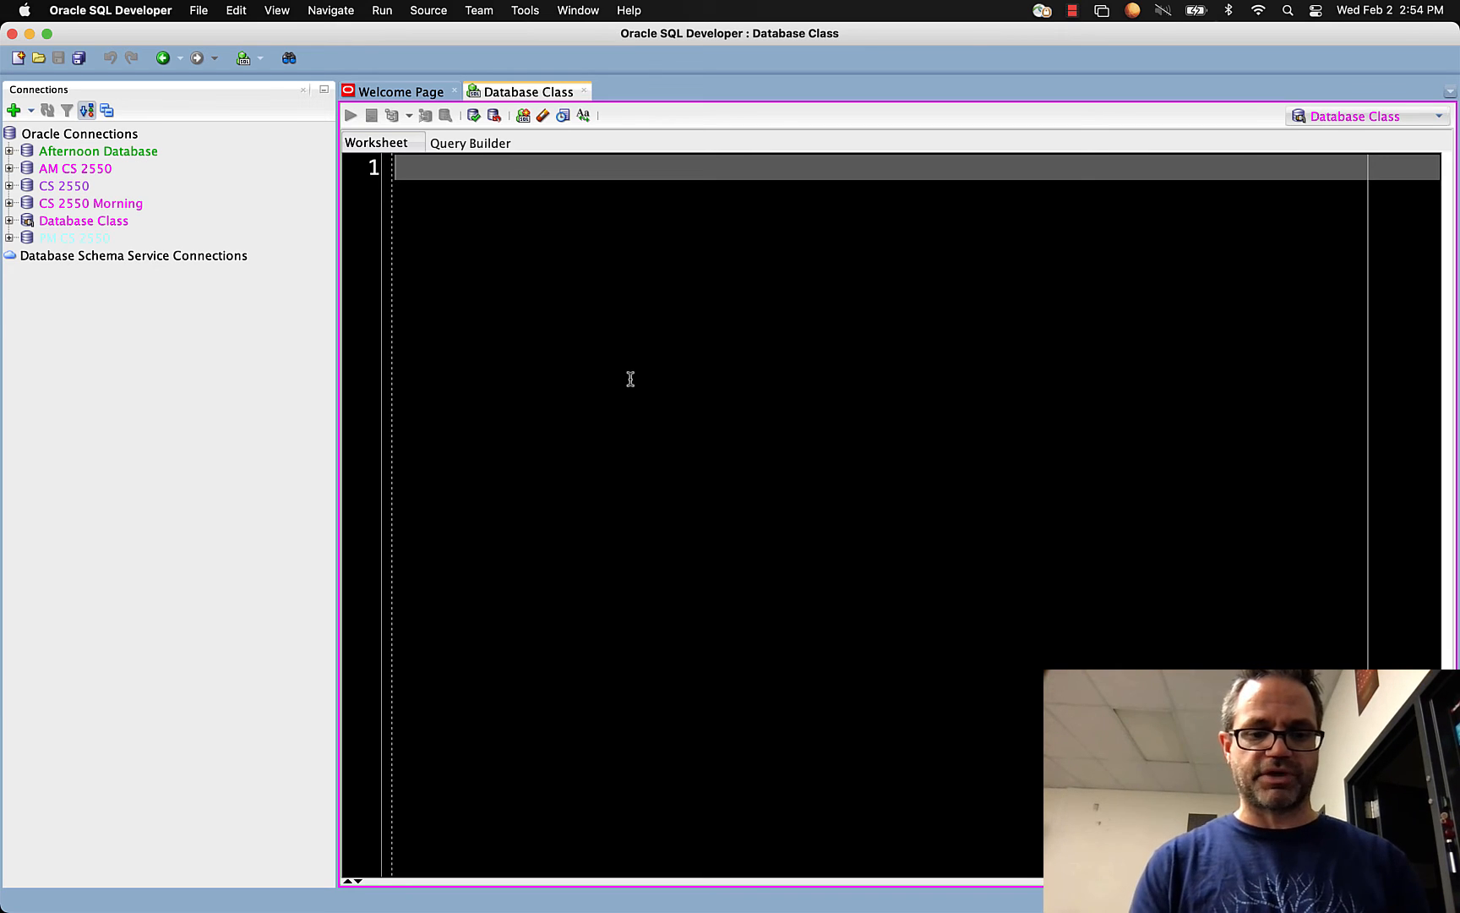
# Write SELECT * FROM student; on indented lines and run it as a script, returning 268 rows
pyautogui.write('SELECT')
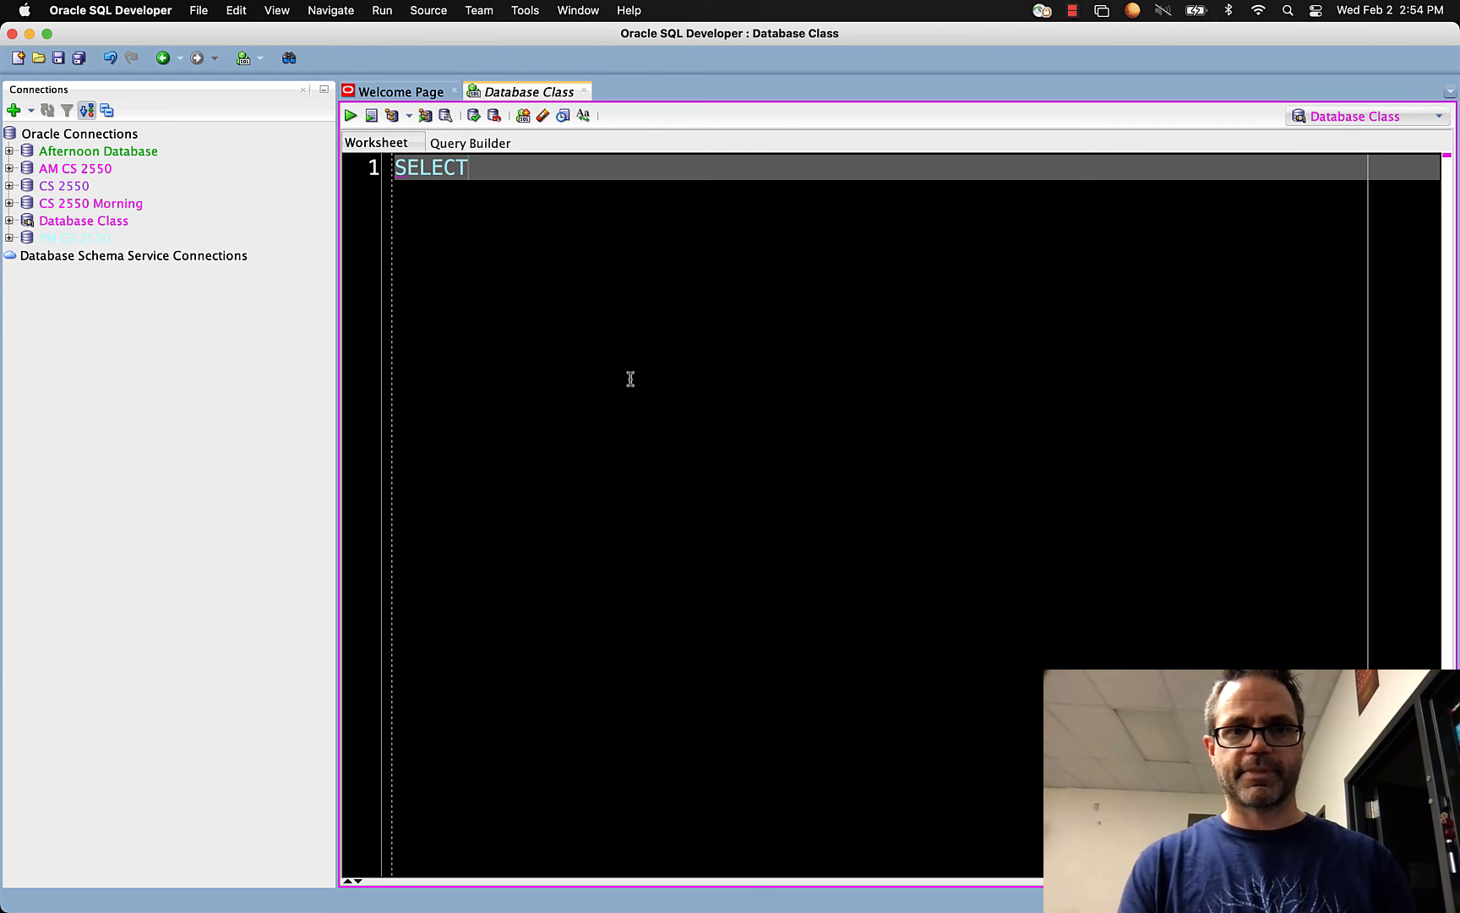
pyautogui.press('Return')
pyautogui.press('Tab')
pyautogui.write('*')
pyautogui.press('Return')
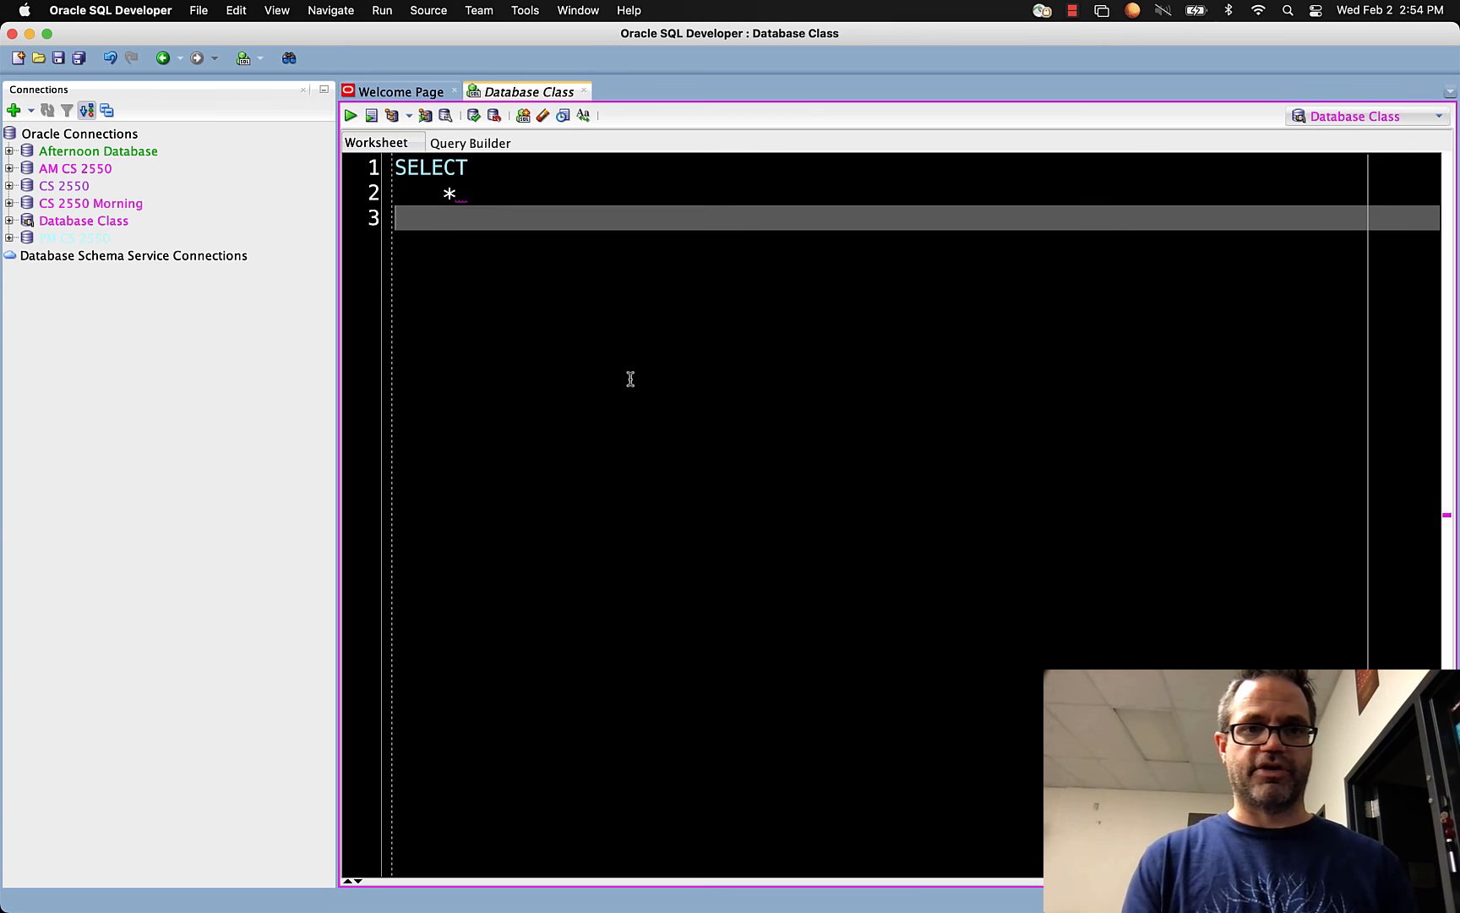
pyautogui.write('FROM')
pyautogui.press('Return')
pyautogui.press('Tab')
pyautogui.write('stud')
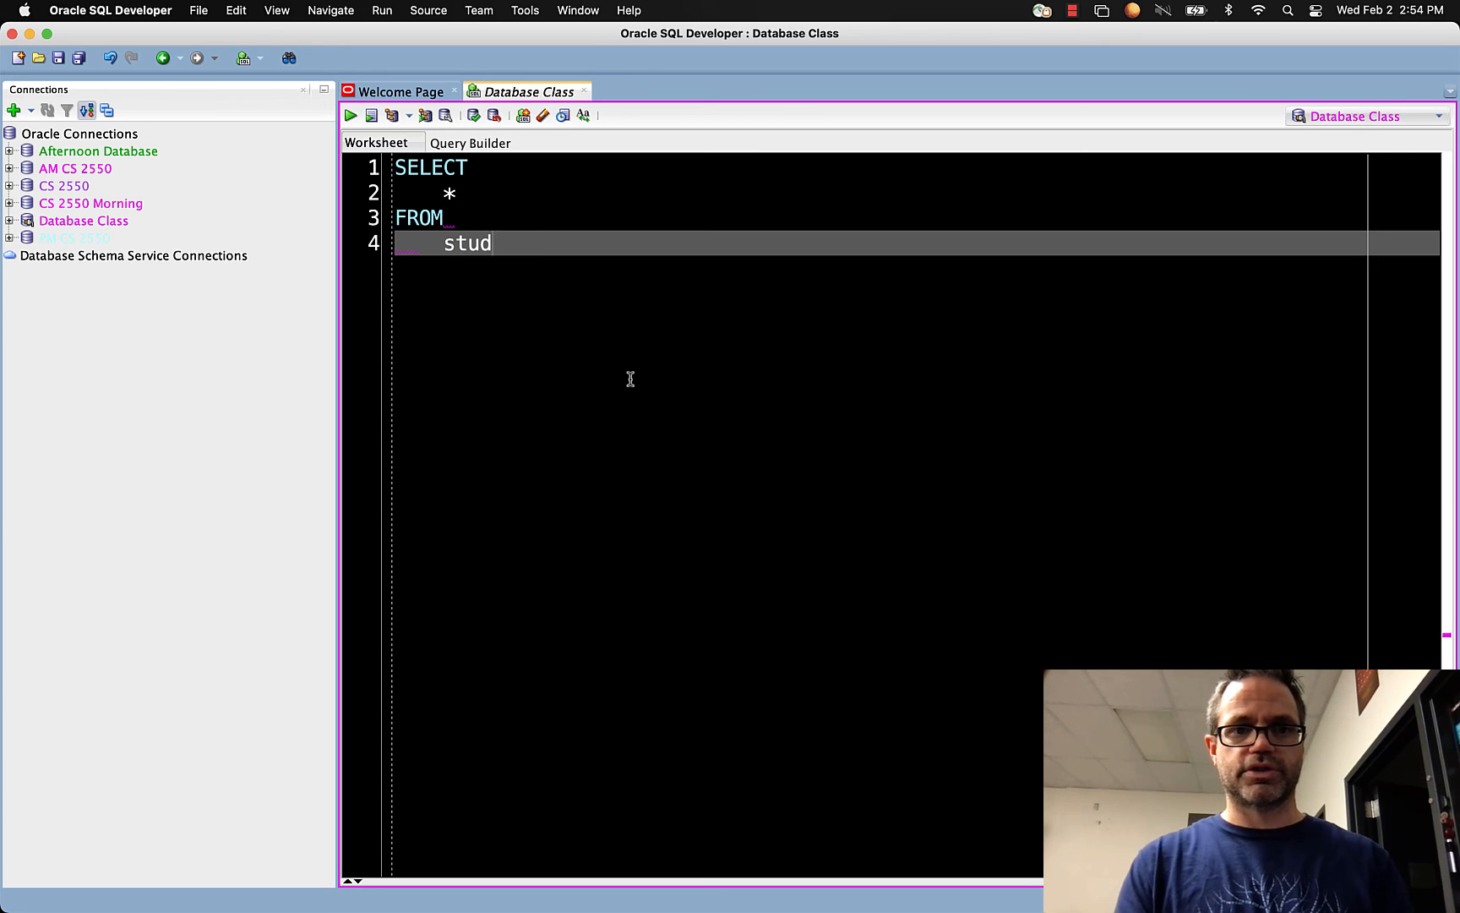
pyautogui.write('ent;')
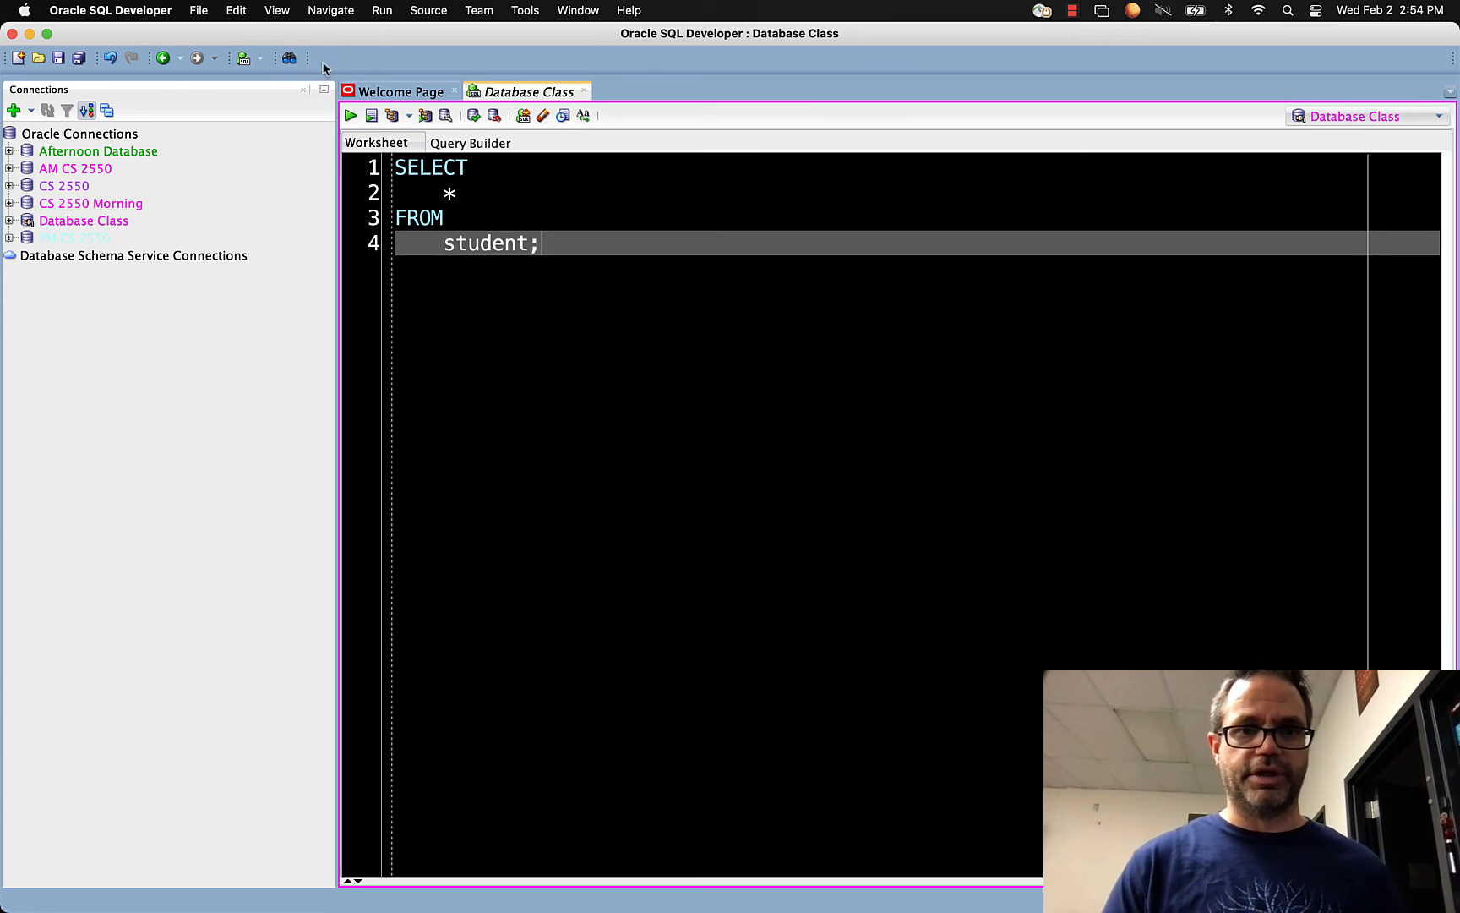
pyautogui.click(369, 117)
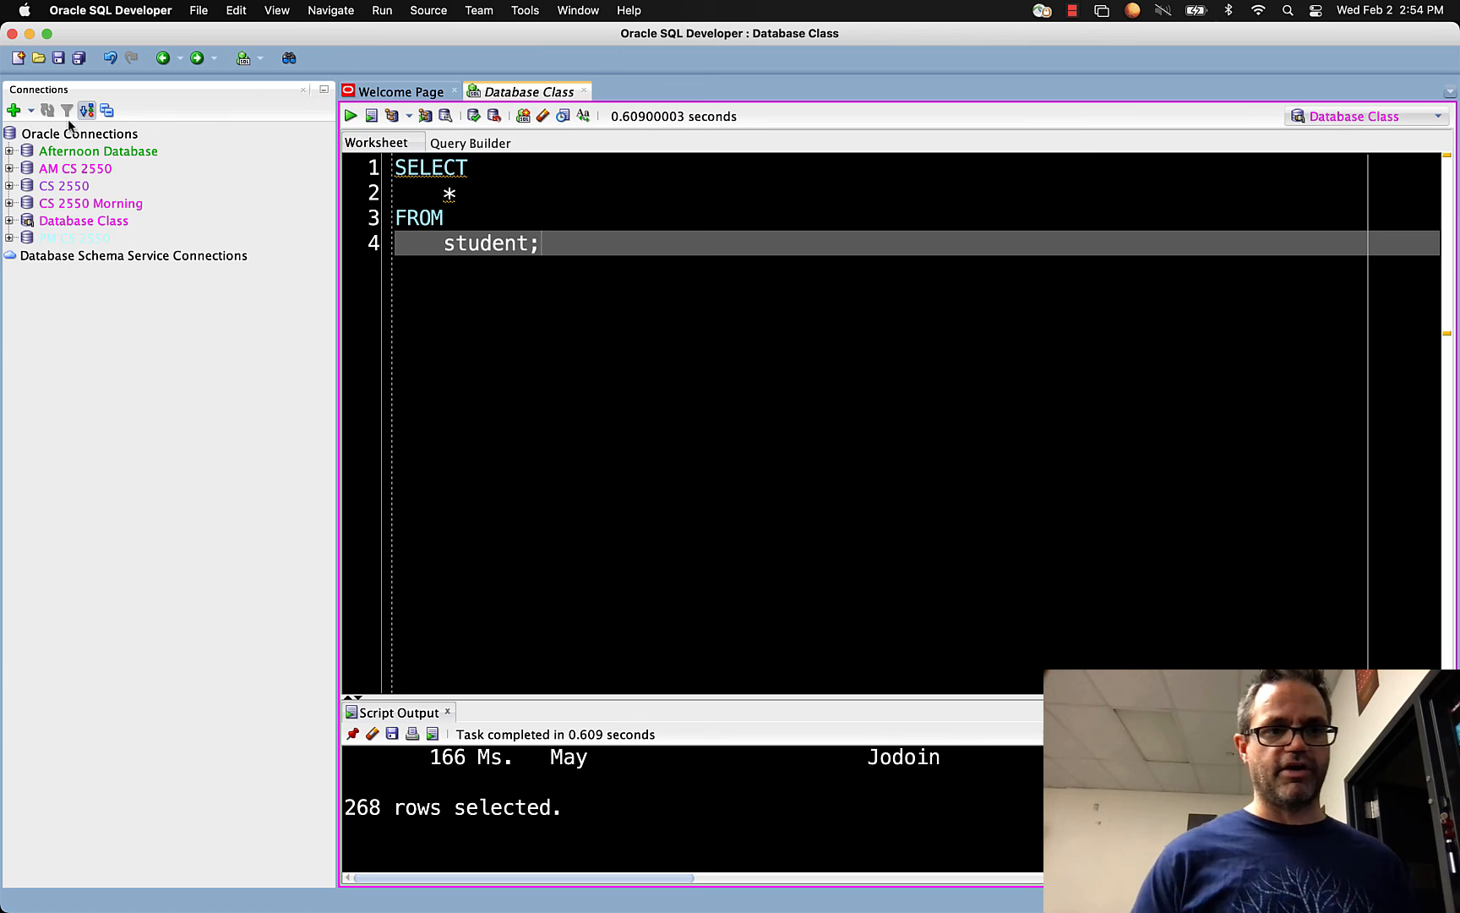
# Expand Database Class and its Tables (Filtered) folder to list COURSE through ZIPCODE
pyautogui.click(9, 220)
pyautogui.click(30, 240)
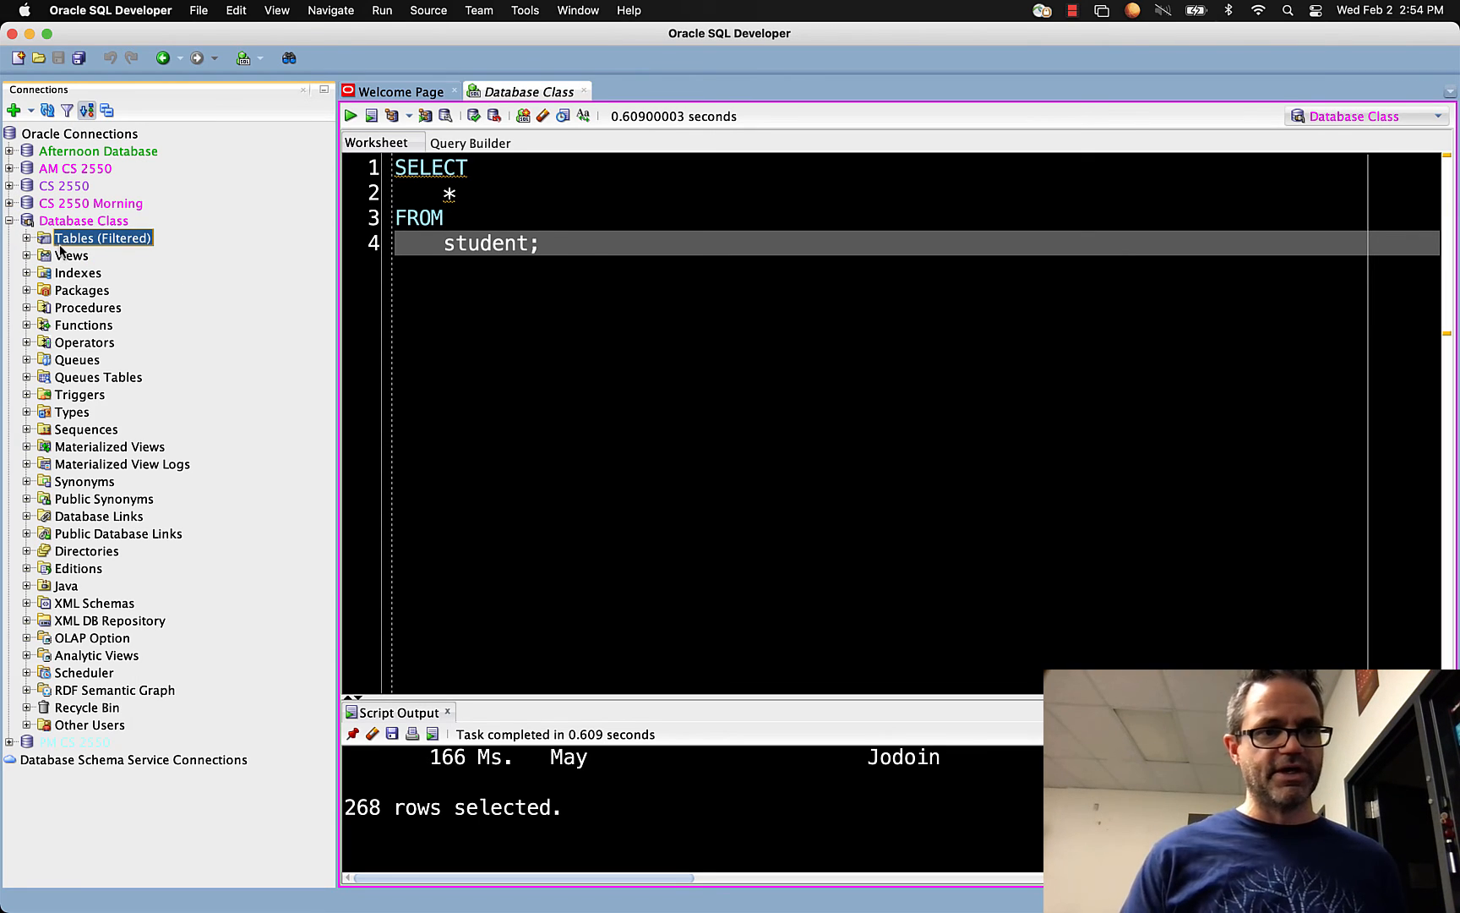
pyautogui.click(28, 239)
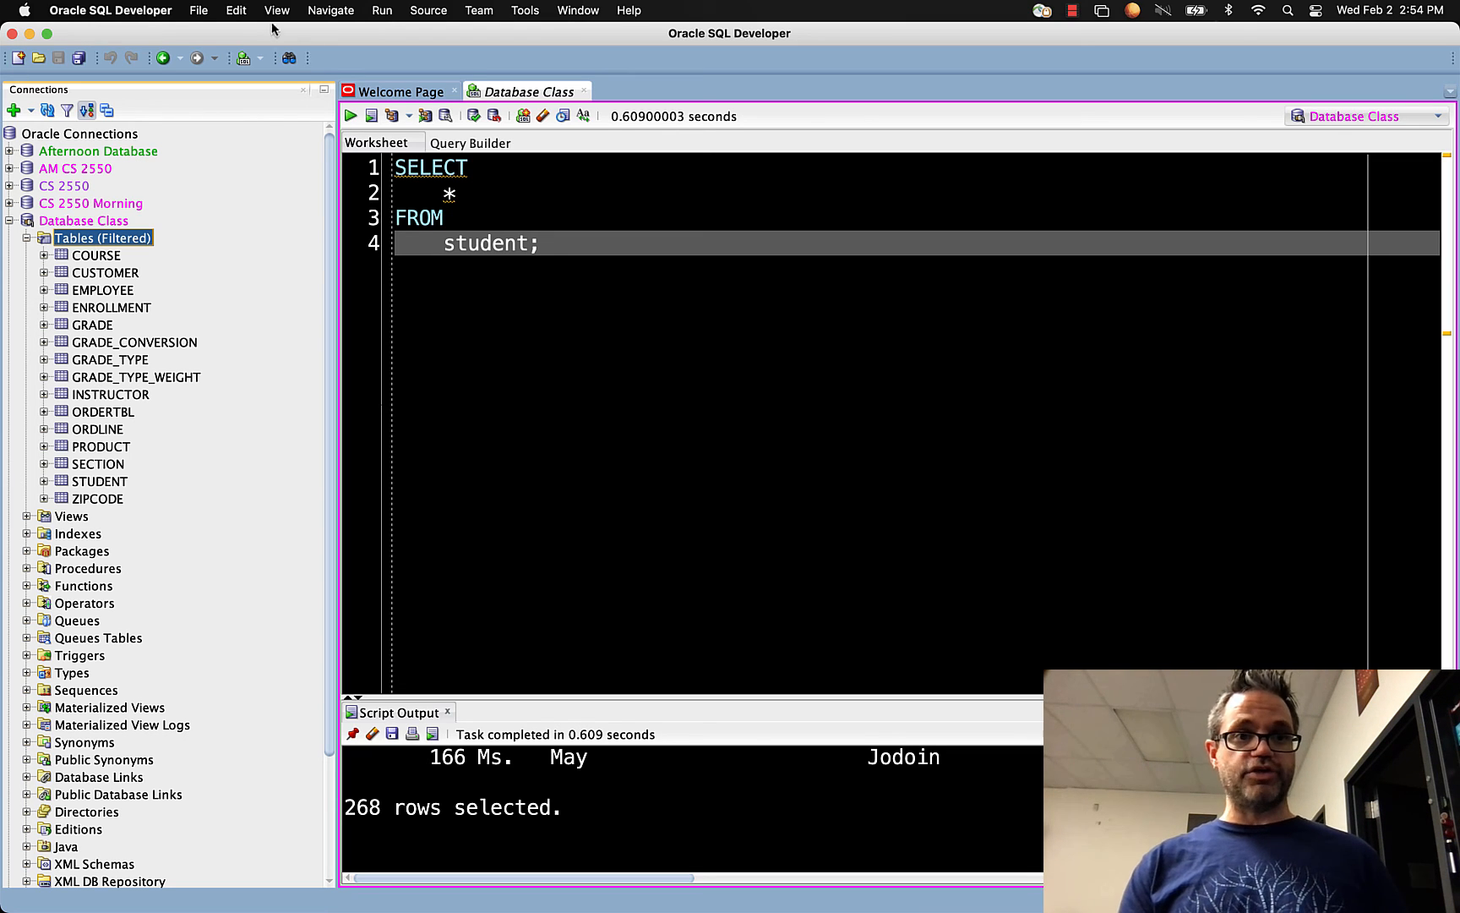
pyautogui.click(198, 11)
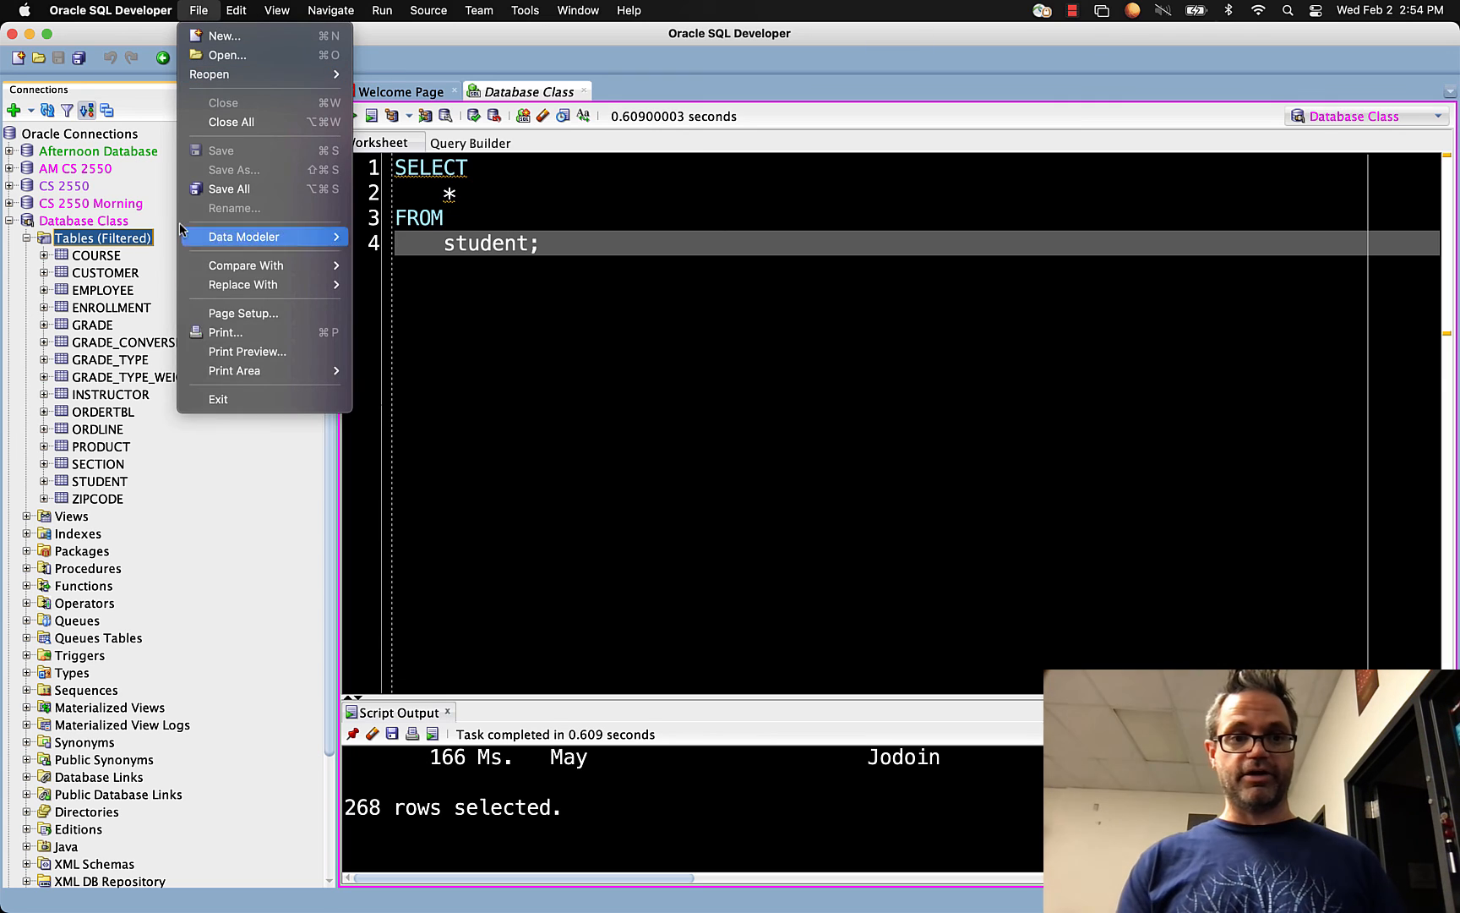
# Exit SQL Developer via File > Exit, answering No to saving worksheet changes
pyautogui.click(213, 399)
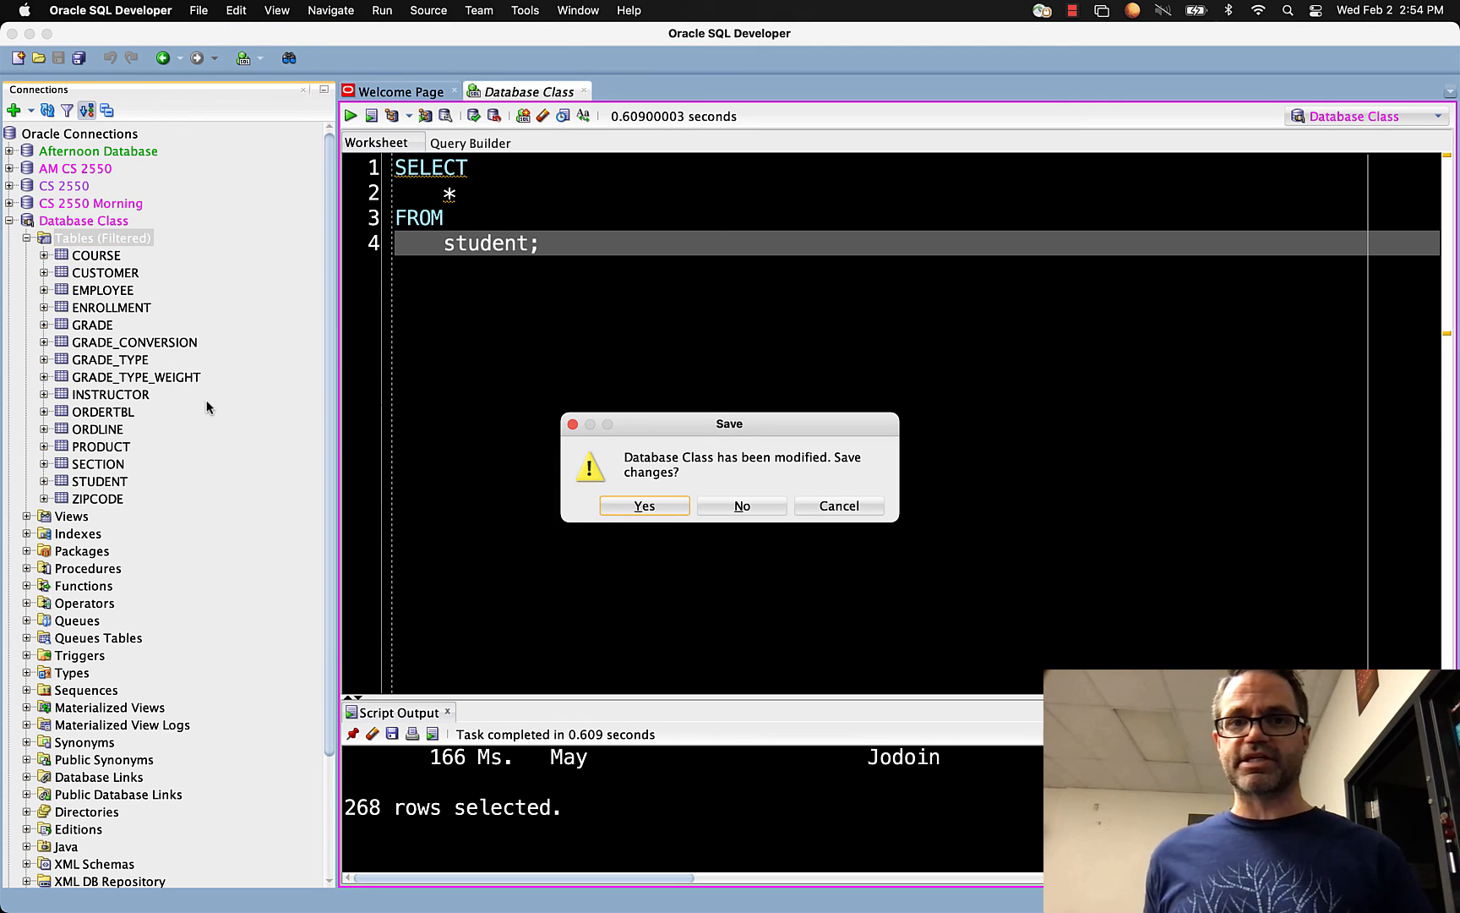
pyautogui.click(741, 506)
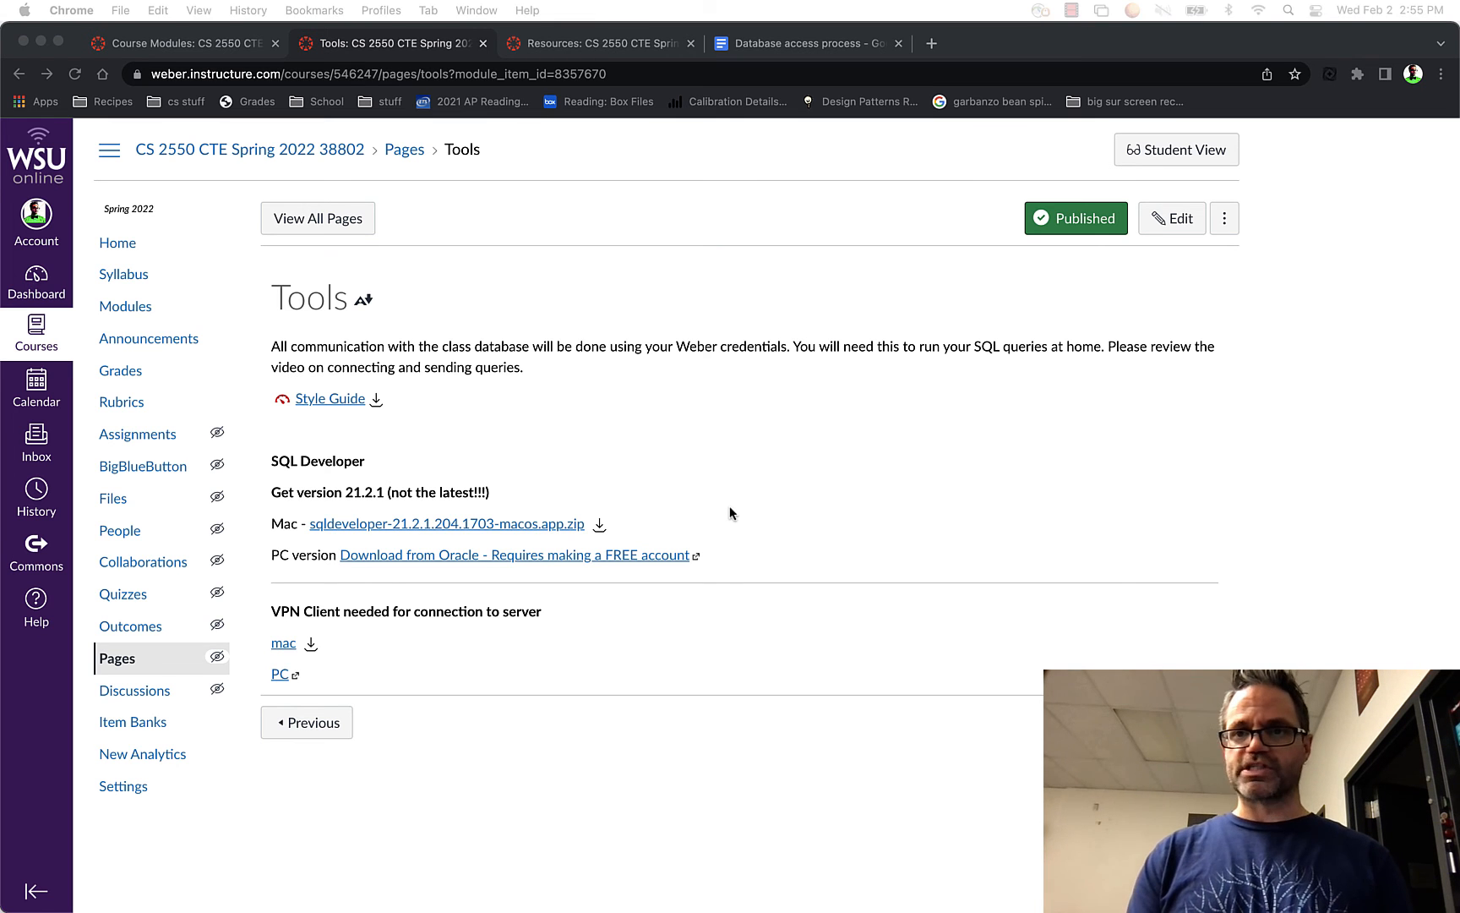
# Disconnect AnyConnect from the WSU Campus VPN and bring Canvas's Tools page back to the front
pyautogui.click(1042, 11)
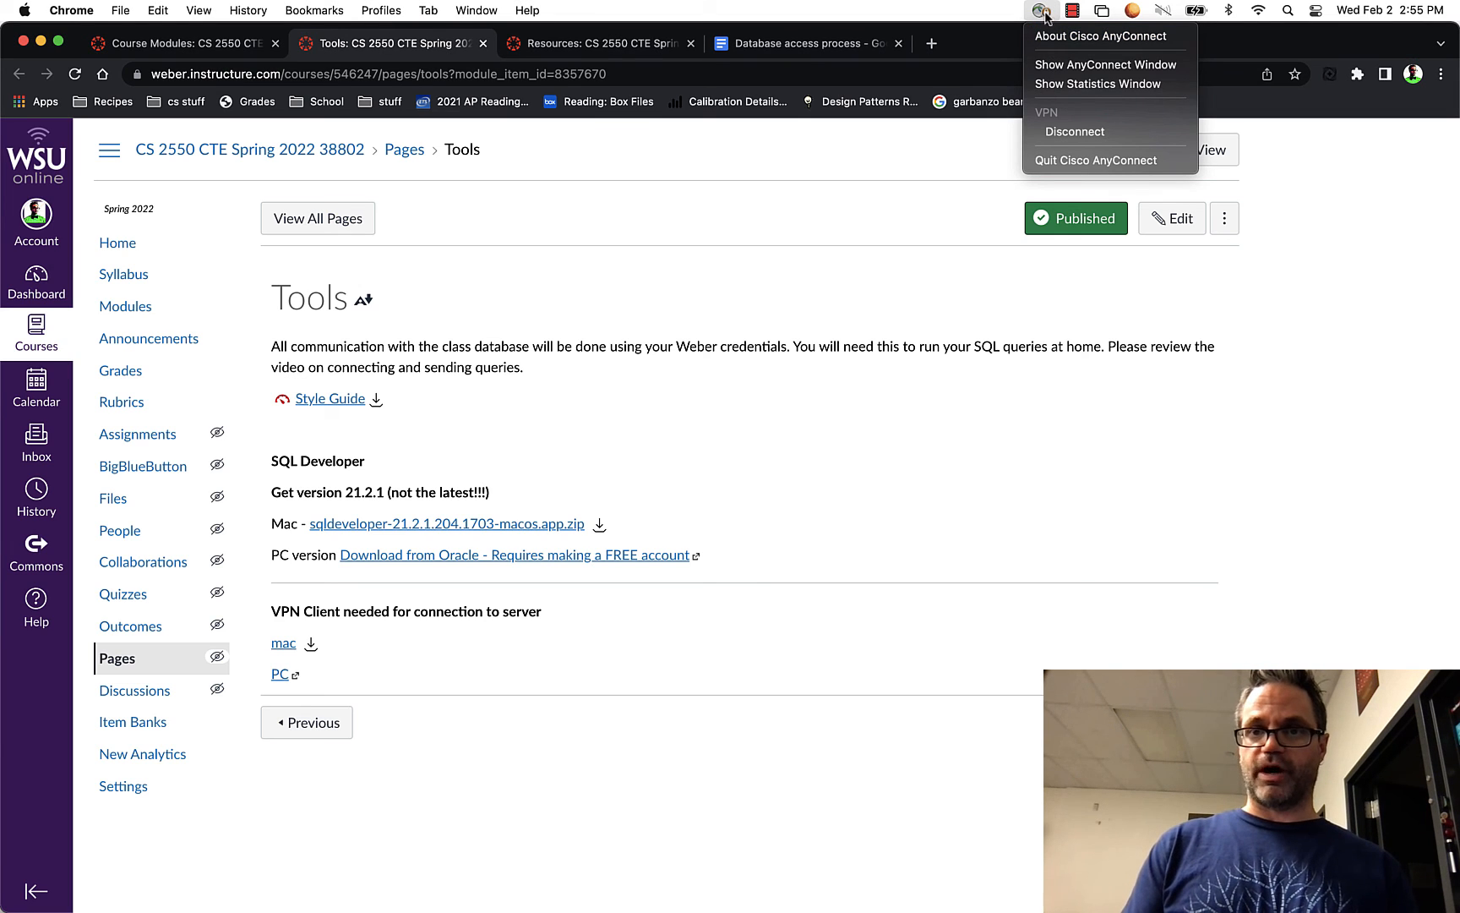
pyautogui.click(1053, 133)
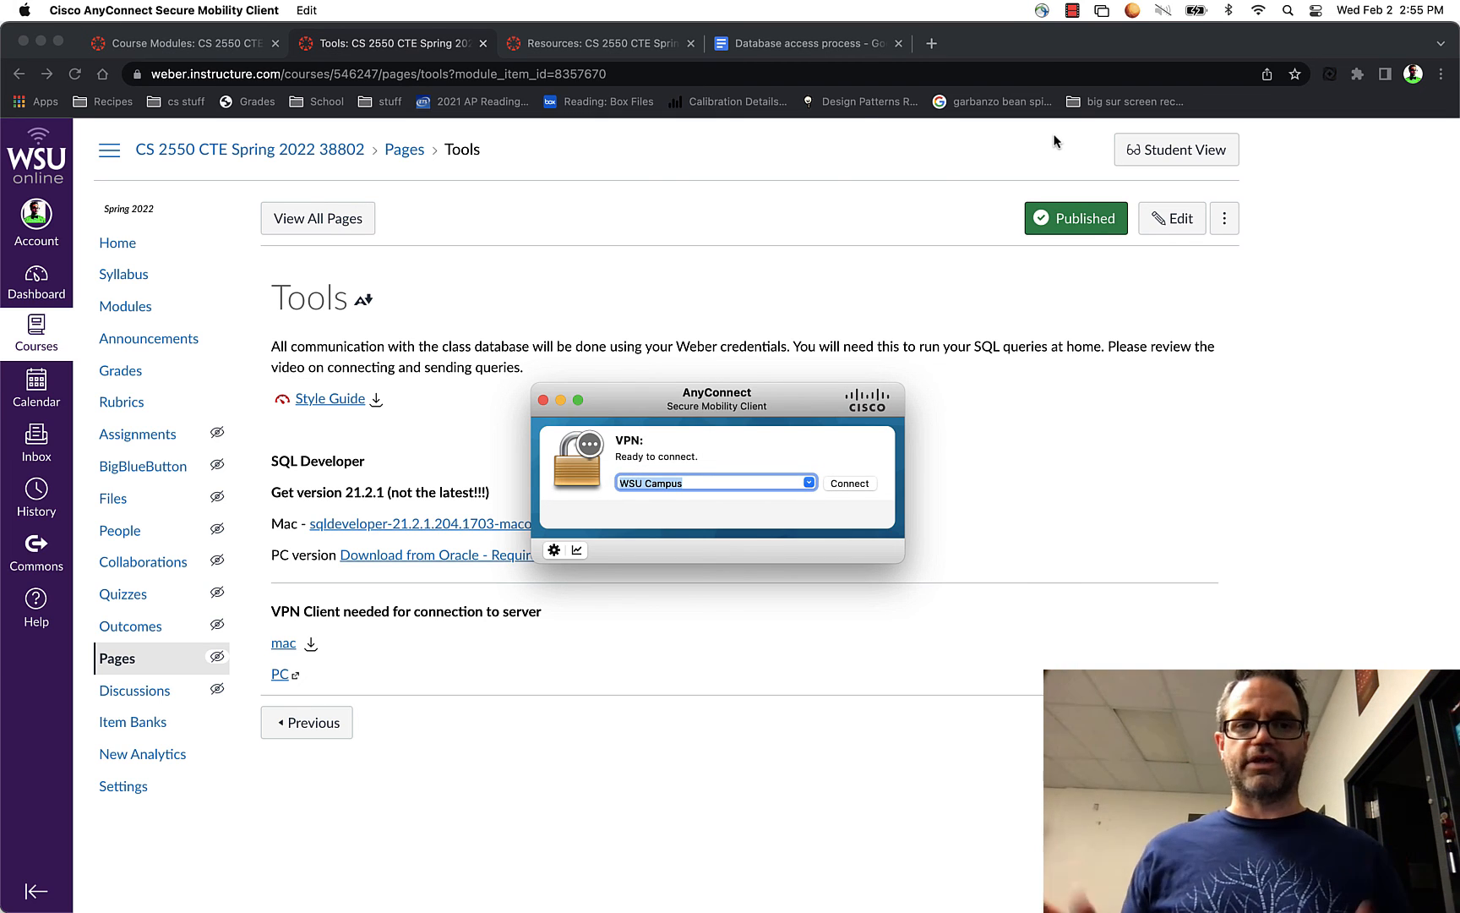
pyautogui.click(813, 214)
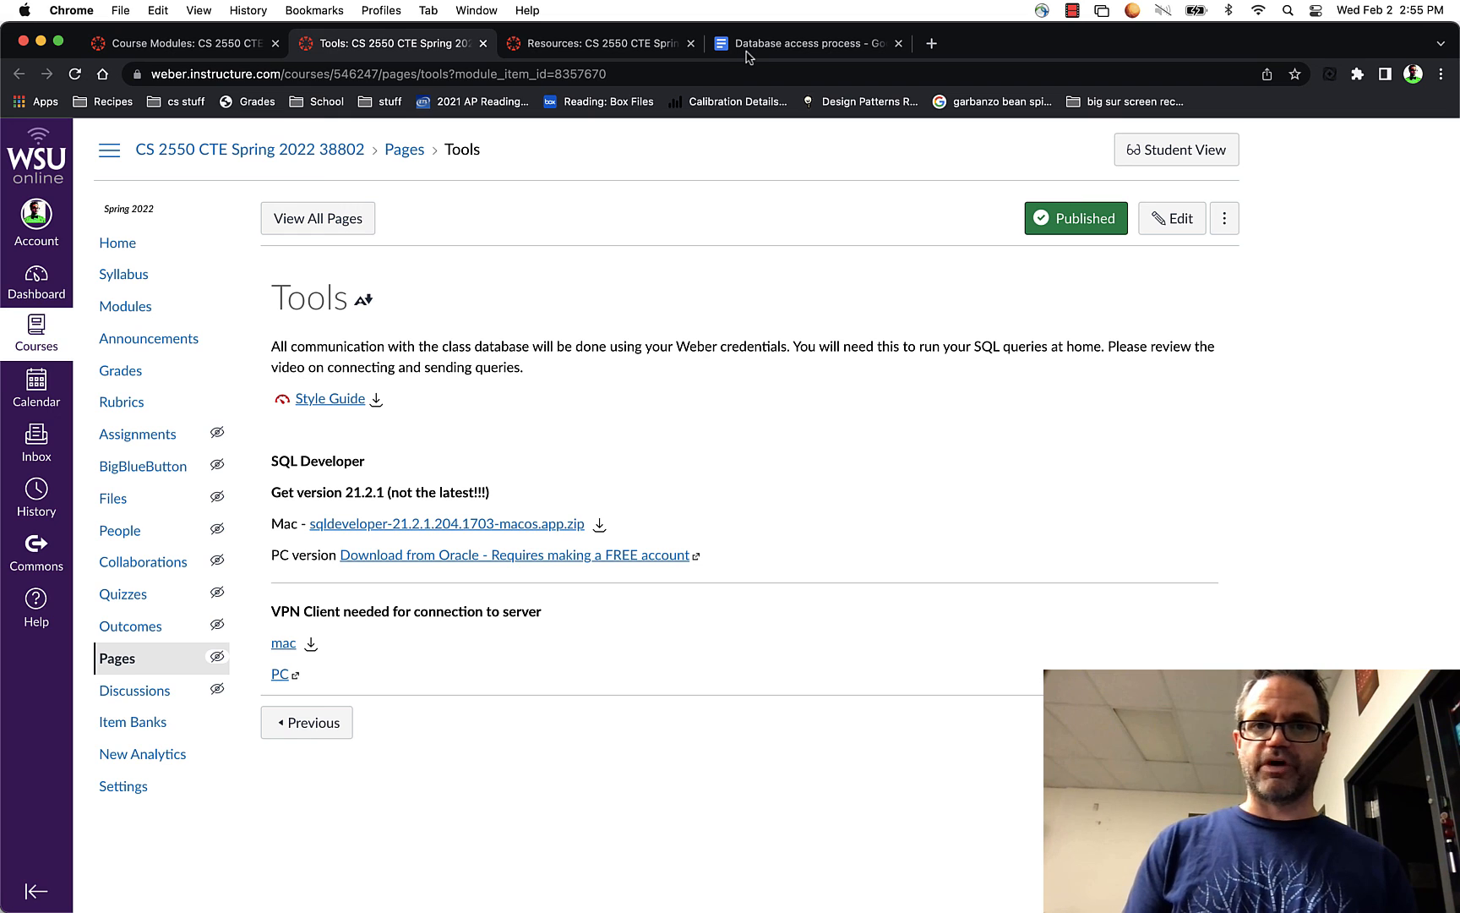